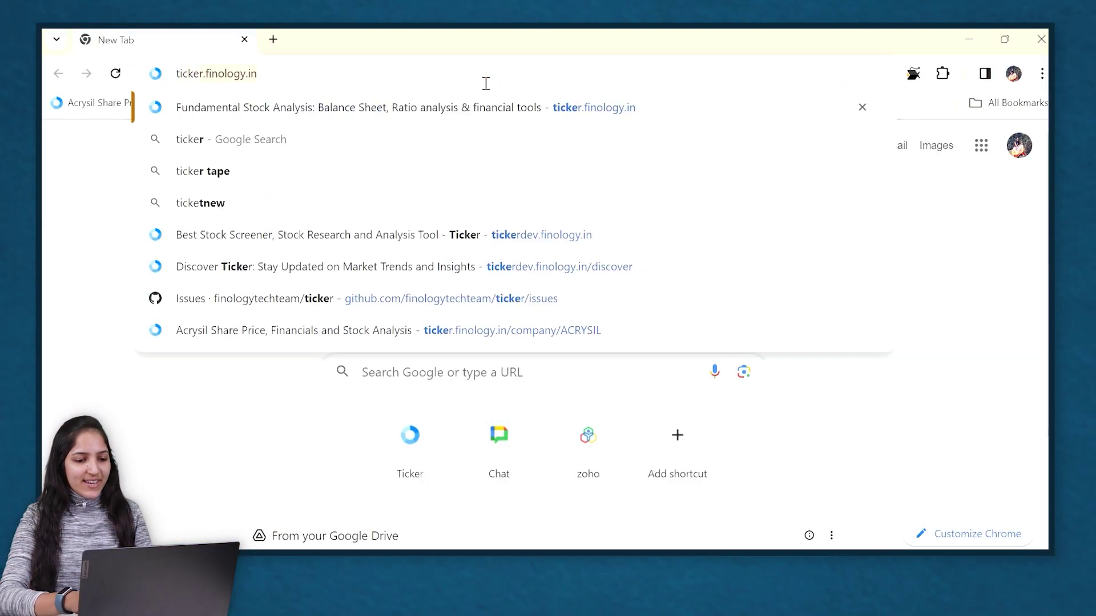
Load the Ticker website and open its Stock Screener page
{"action": "type", "text": "r"}
{"action": "key", "text": "Return"}
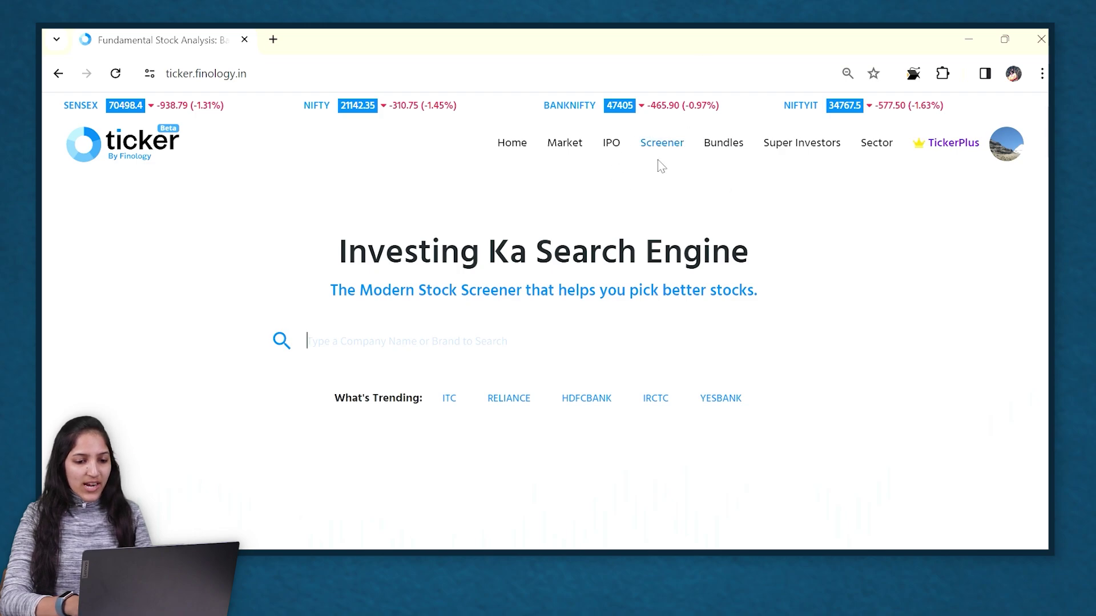
{"action": "left_click", "coordinate": [660, 143]}
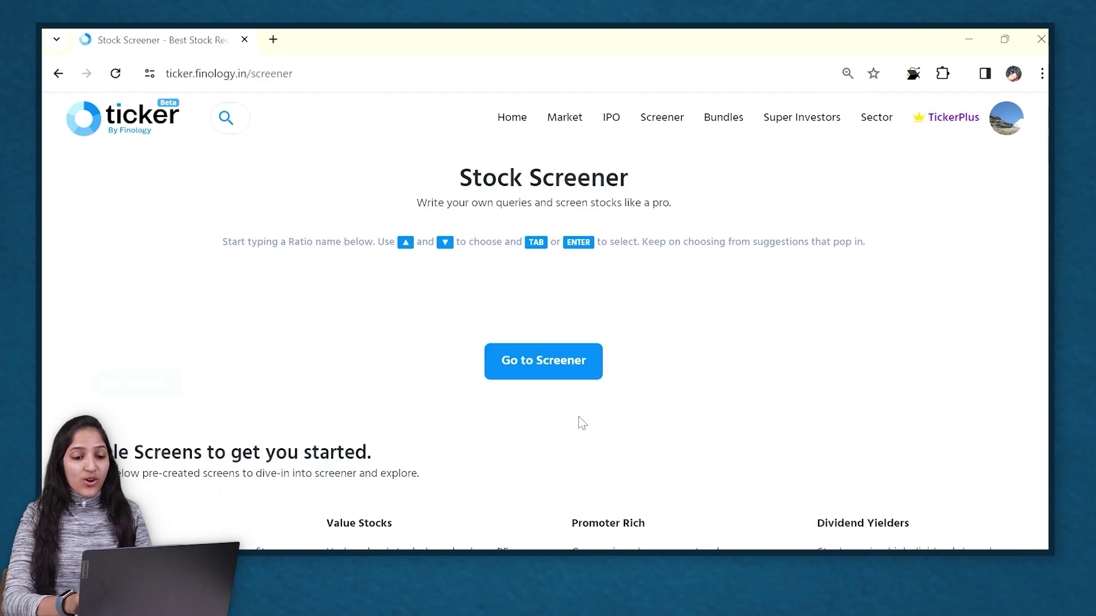
Scroll down to the Sample Screens: Profit Givers, Value Stocks, Promoter Rich, Dividend Yielders
{"action": "scroll", "coordinate": [582, 423], "scroll_direction": "down", "scroll_amount": 1}
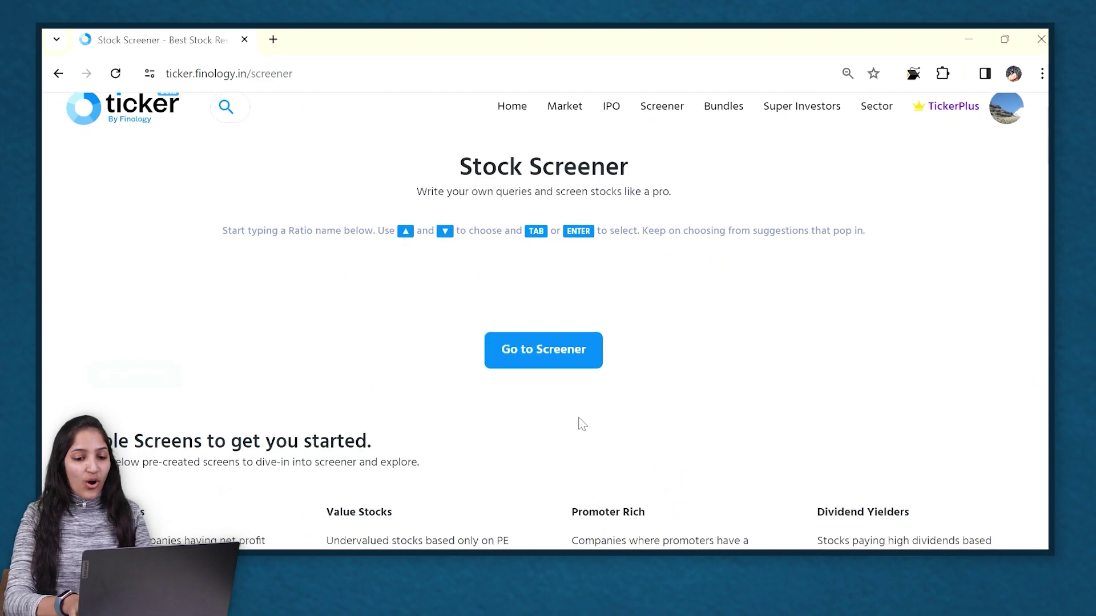
{"action": "scroll", "coordinate": [581, 424], "scroll_direction": "up", "scroll_amount": 1}
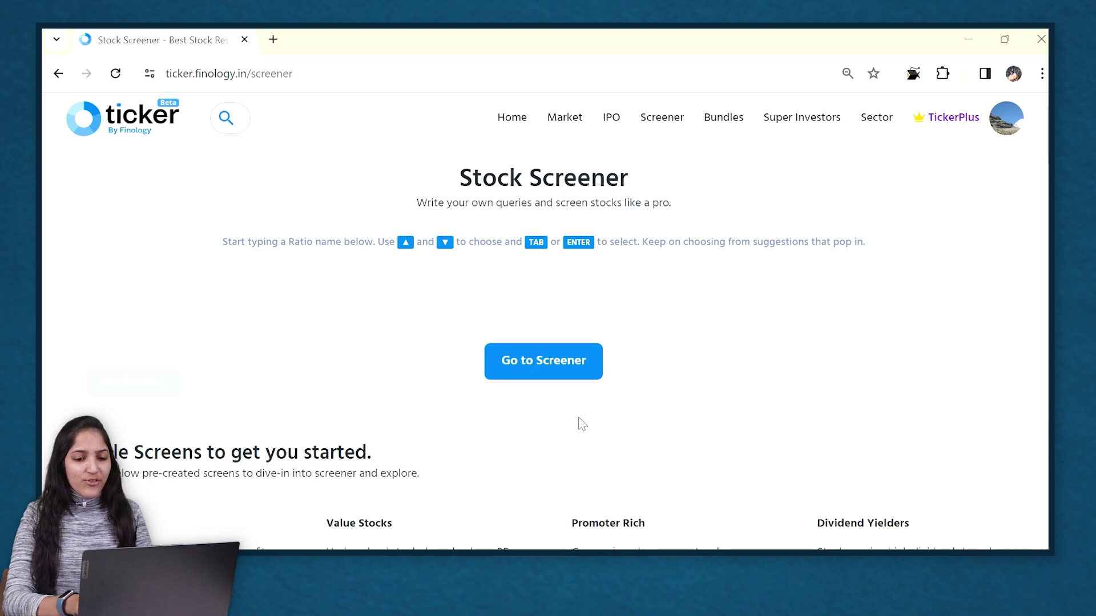
{"action": "scroll", "coordinate": [581, 423], "scroll_direction": "down", "scroll_amount": 5}
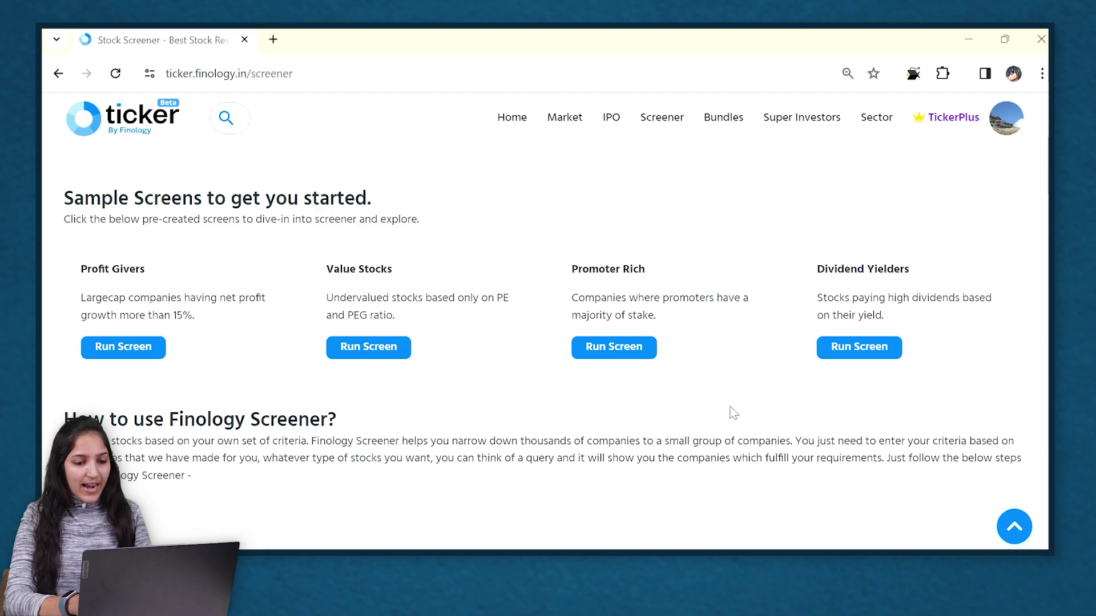
{"action": "scroll", "coordinate": [736, 414], "scroll_direction": "down", "scroll_amount": 4}
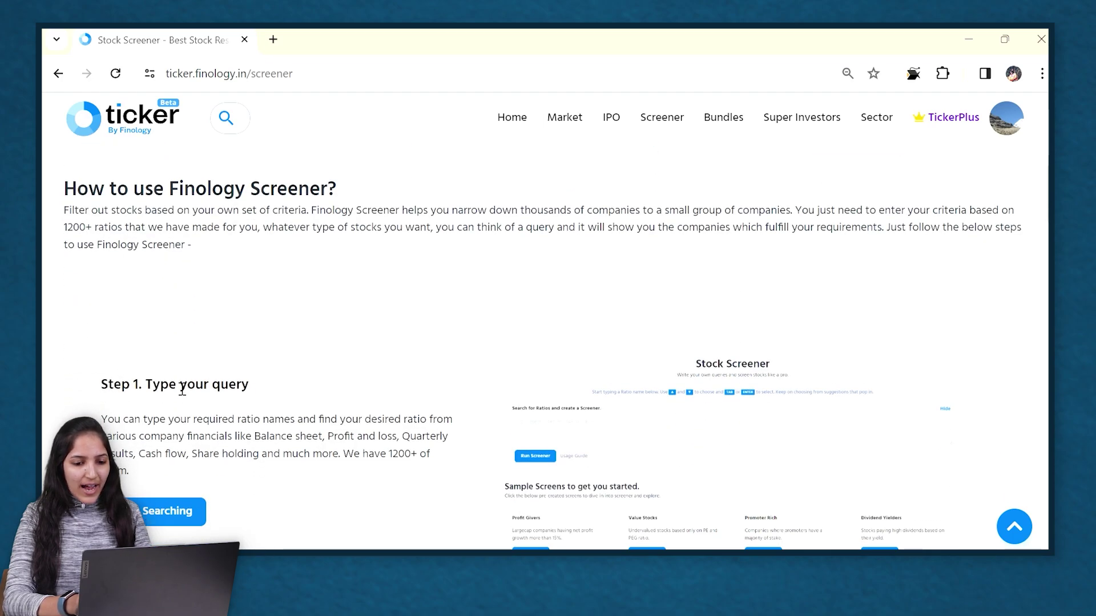
{"action": "scroll", "coordinate": [354, 399], "scroll_direction": "down", "scroll_amount": 20}
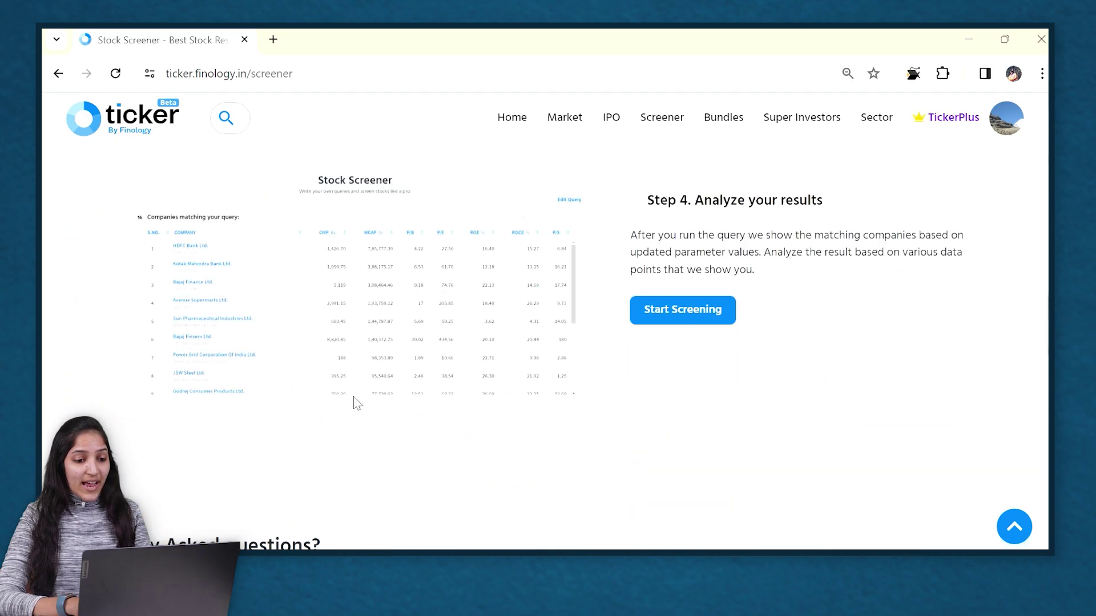
{"action": "scroll", "coordinate": [357, 403], "scroll_direction": "up", "scroll_amount": 20}
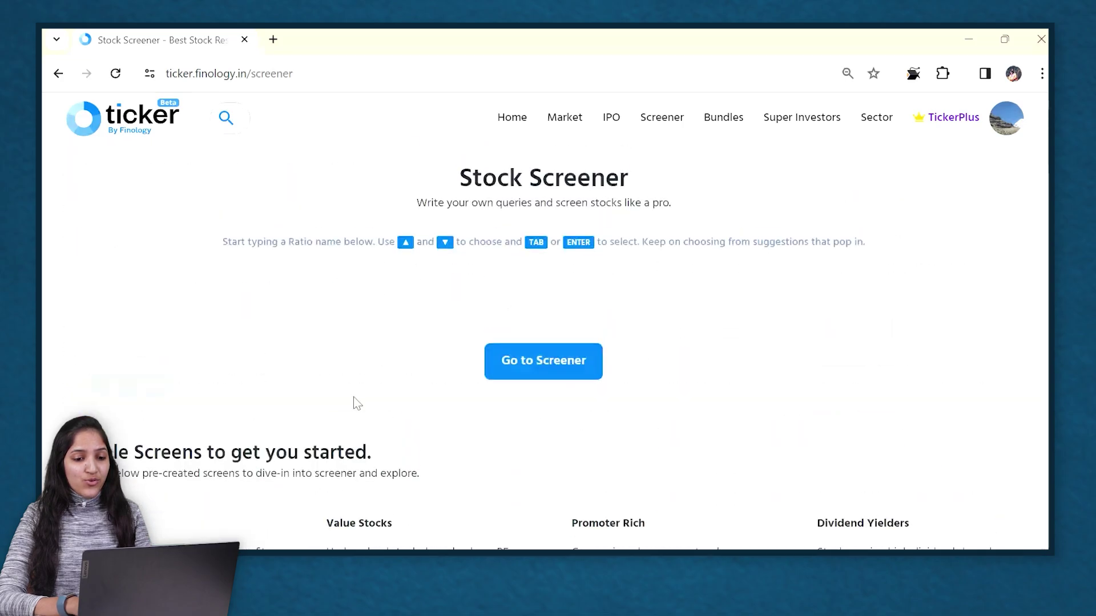
{"action": "scroll", "coordinate": [357, 403], "scroll_direction": "down", "scroll_amount": 5}
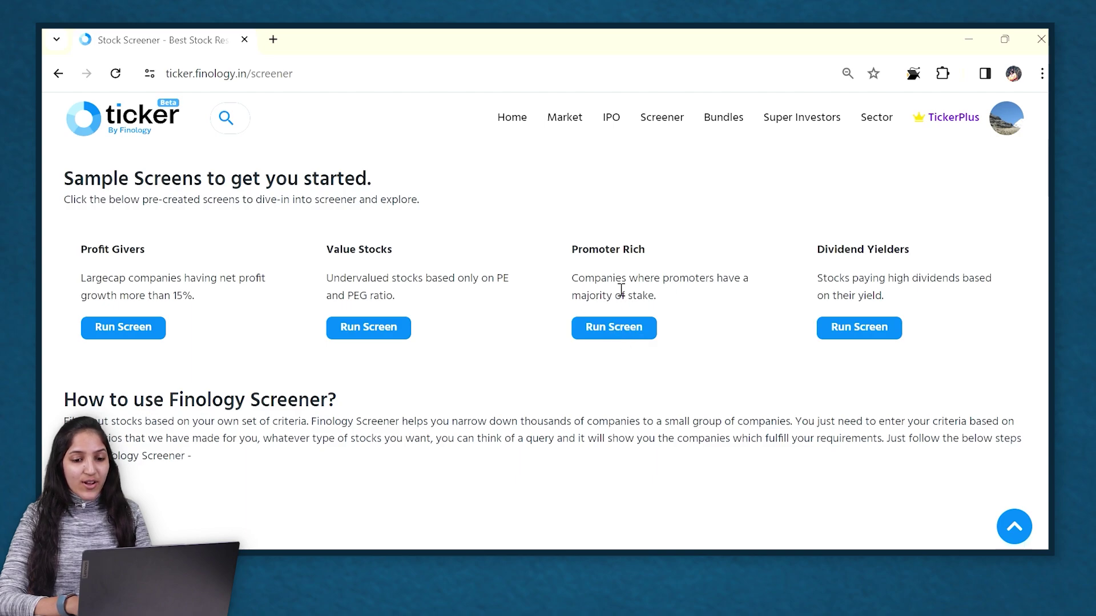
Run the Promoter Rich sample screen and look through its 107 matching companies
{"action": "left_click", "coordinate": [623, 331]}
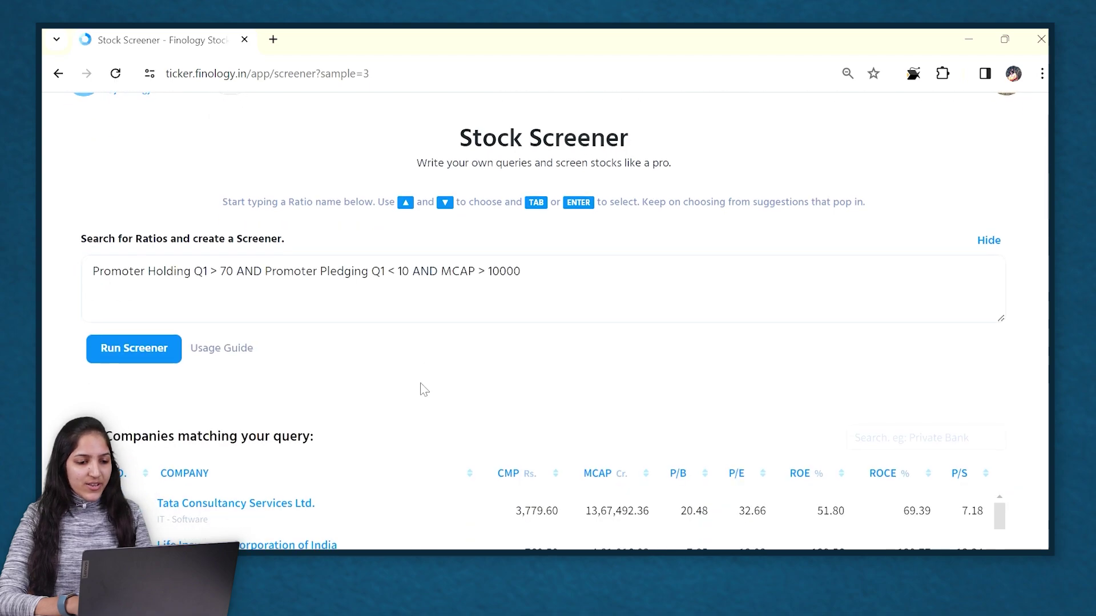
{"action": "scroll", "coordinate": [424, 389], "scroll_direction": "down", "scroll_amount": 2}
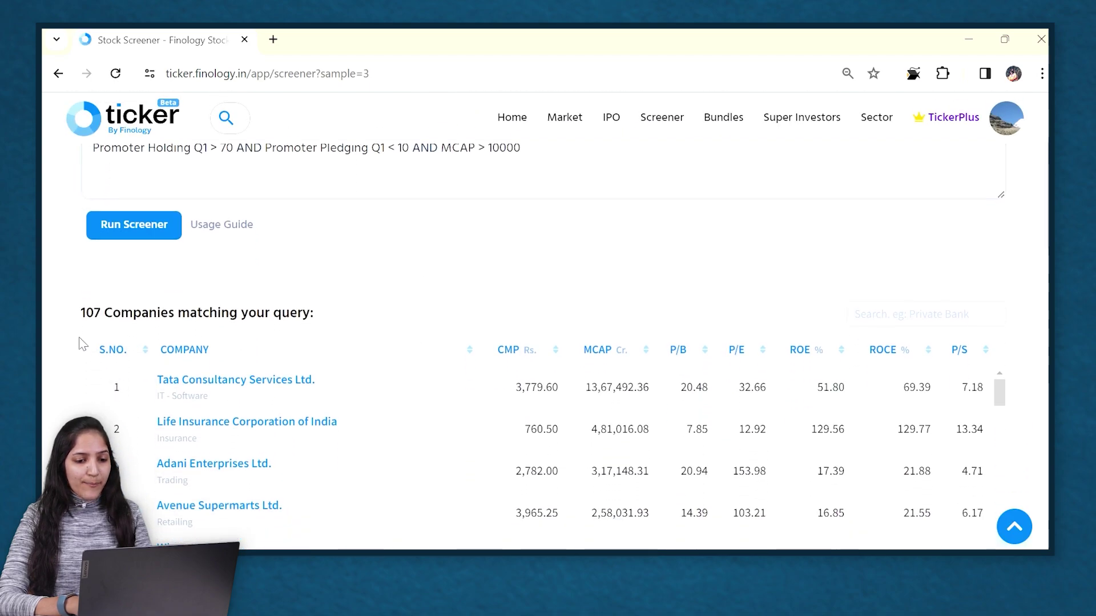
{"action": "scroll", "coordinate": [103, 425], "scroll_direction": "down", "scroll_amount": 3}
{"action": "scroll", "coordinate": [103, 425], "scroll_direction": "down", "scroll_amount": 10}
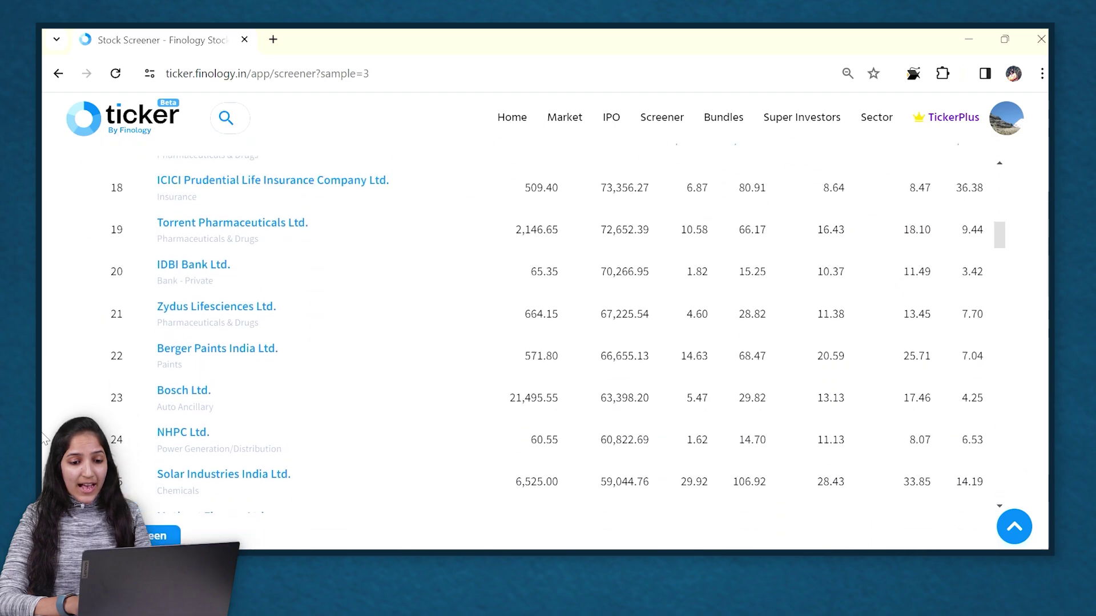
{"action": "scroll", "coordinate": [45, 440], "scroll_direction": "up", "scroll_amount": 5}
{"action": "scroll", "coordinate": [183, 487], "scroll_direction": "up", "scroll_amount": 10}
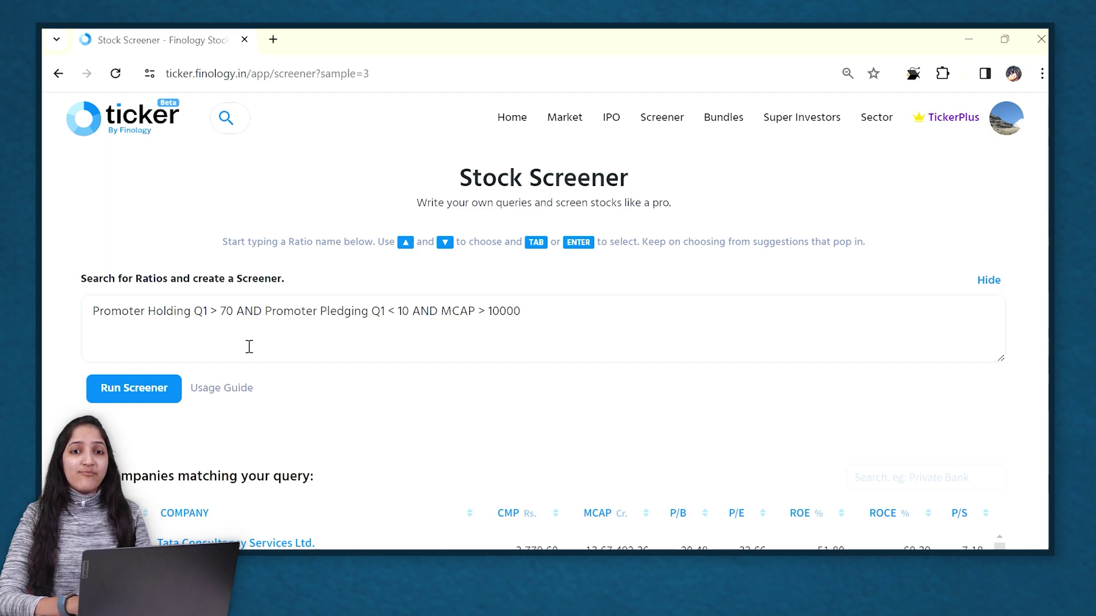
Raise the promoter holding threshold from 70 to 80 and rerun, leaving 24 companies
{"action": "left_click", "coordinate": [236, 327]}
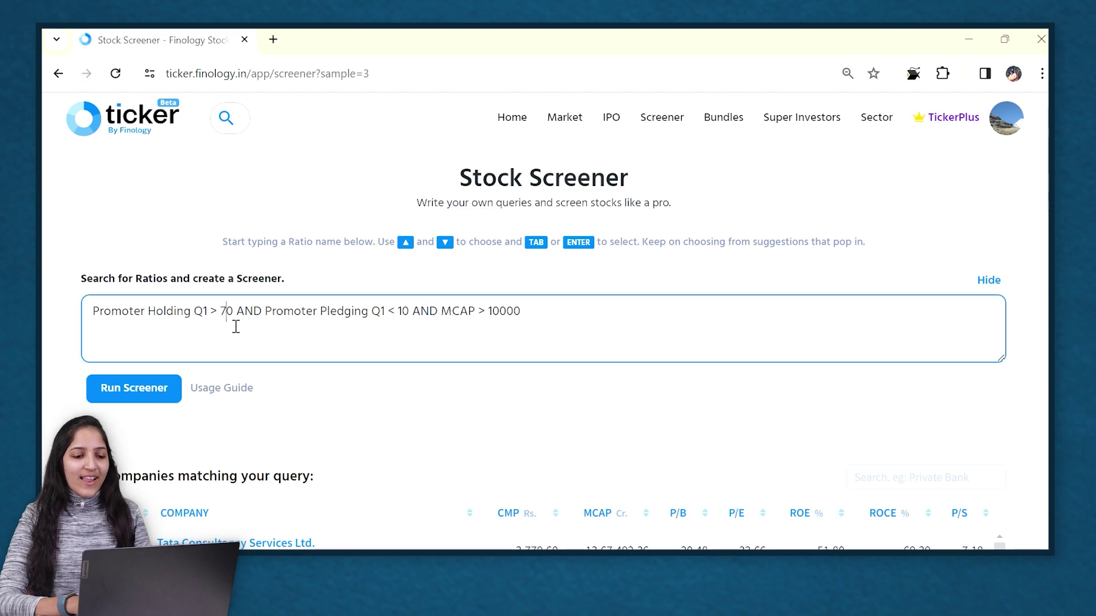
{"action": "left_click_drag", "start_coordinate": [99, 313], "coordinate": [219, 317]}
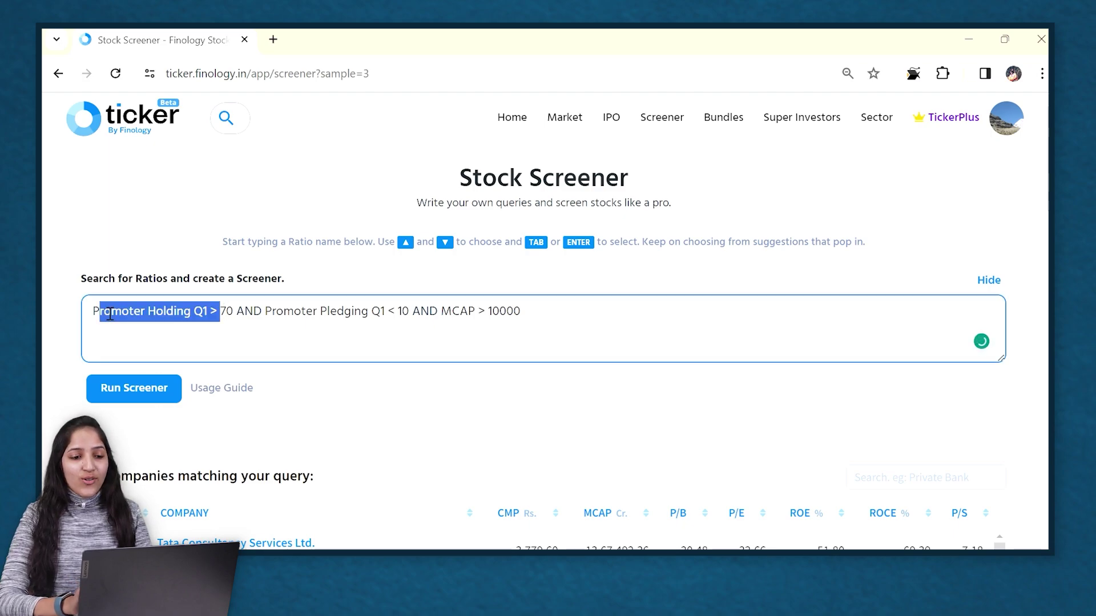
{"action": "left_click", "coordinate": [231, 321]}
{"action": "key", "text": "BackSpace"}
{"action": "type", "text": "8"}
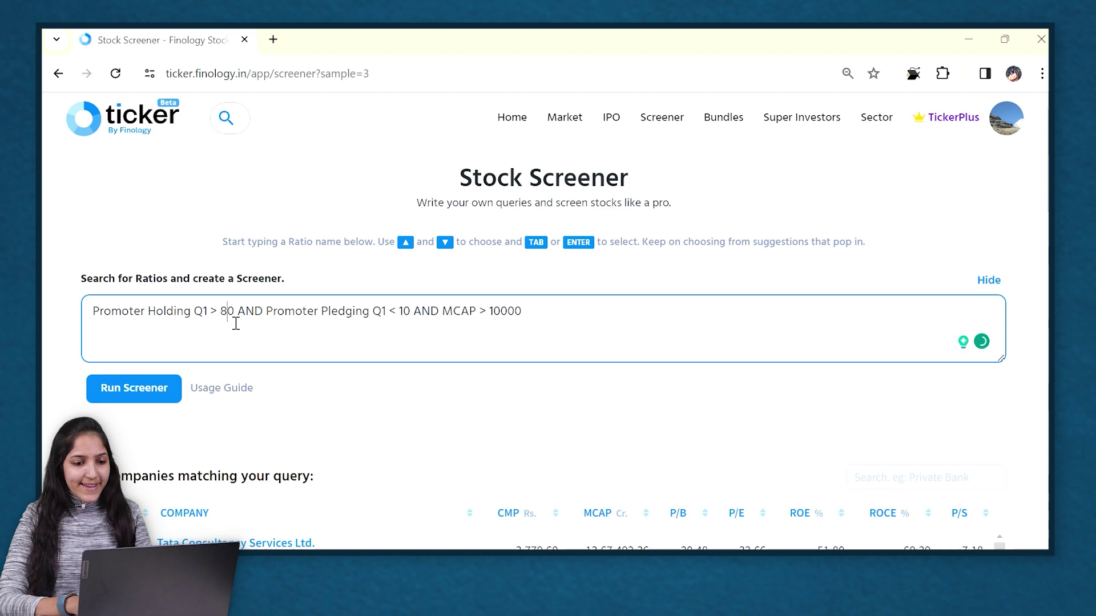
{"action": "left_click", "coordinate": [153, 389]}
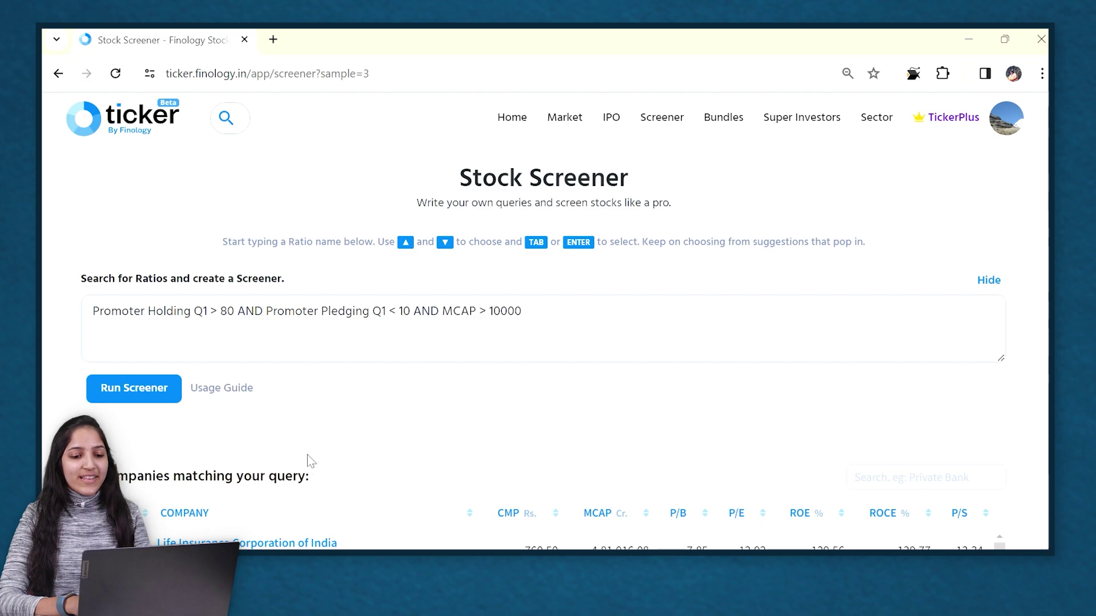
{"action": "scroll", "coordinate": [311, 462], "scroll_direction": "down", "scroll_amount": 4}
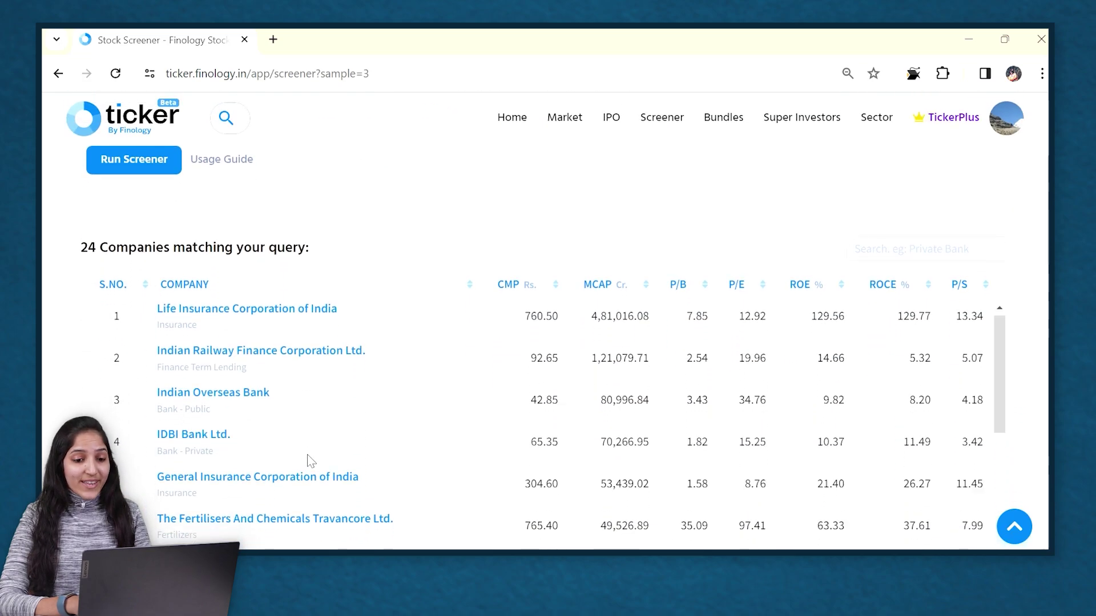
{"action": "scroll", "coordinate": [311, 461], "scroll_direction": "down", "scroll_amount": 14}
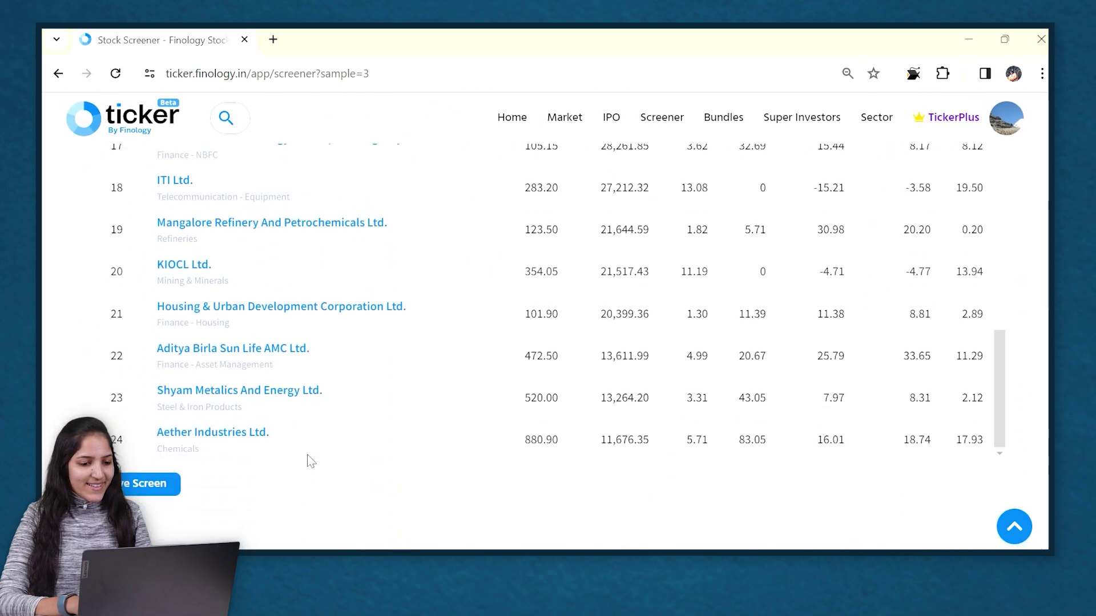
{"action": "scroll", "coordinate": [311, 461], "scroll_direction": "up", "scroll_amount": 12}
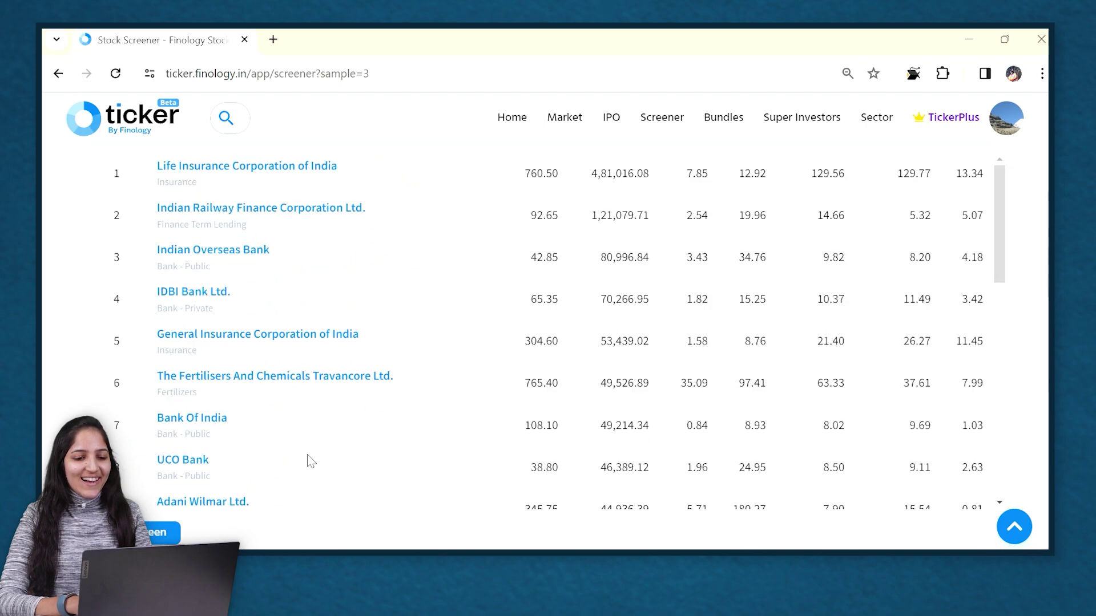
{"action": "scroll", "coordinate": [311, 462], "scroll_direction": "up", "scroll_amount": 6}
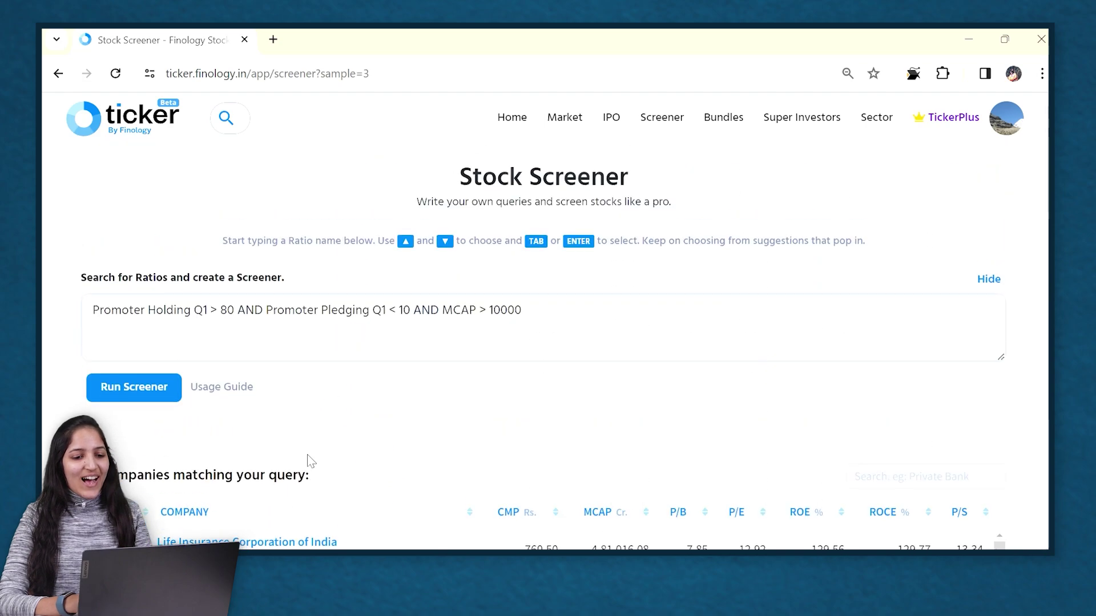
Return to the Screener landing page and start a fresh, empty query
{"action": "left_click", "coordinate": [662, 117]}
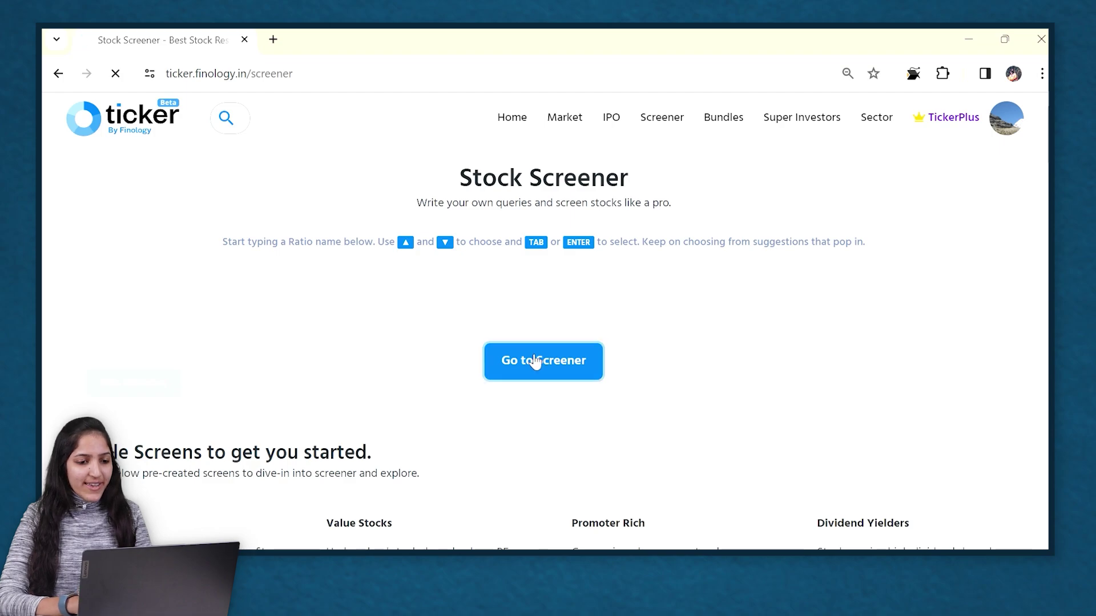
{"action": "left_click", "coordinate": [534, 361]}
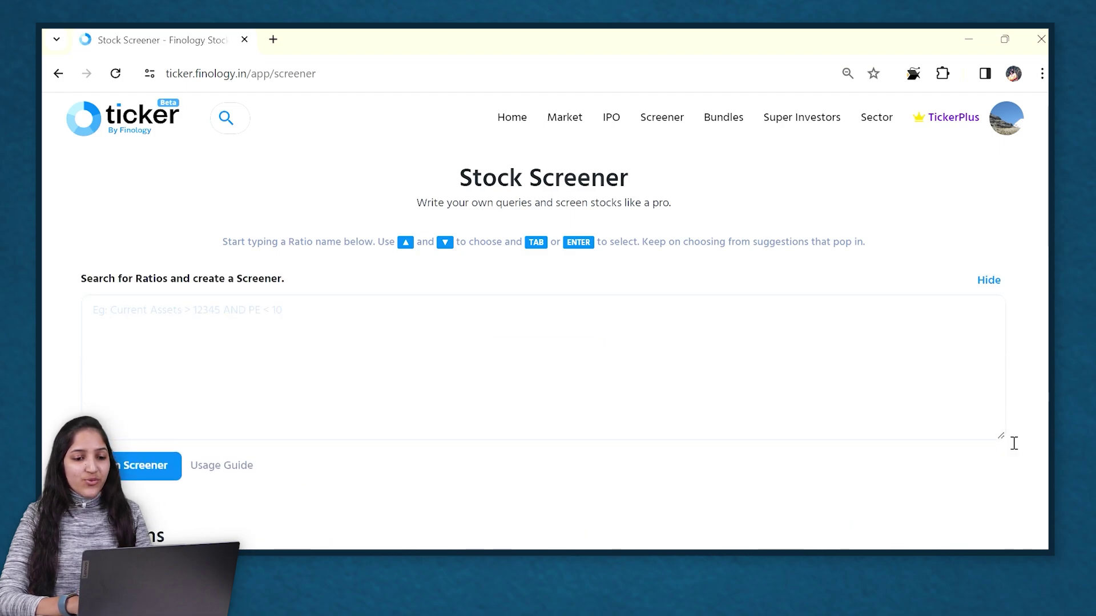
{"action": "left_click", "coordinate": [388, 388]}
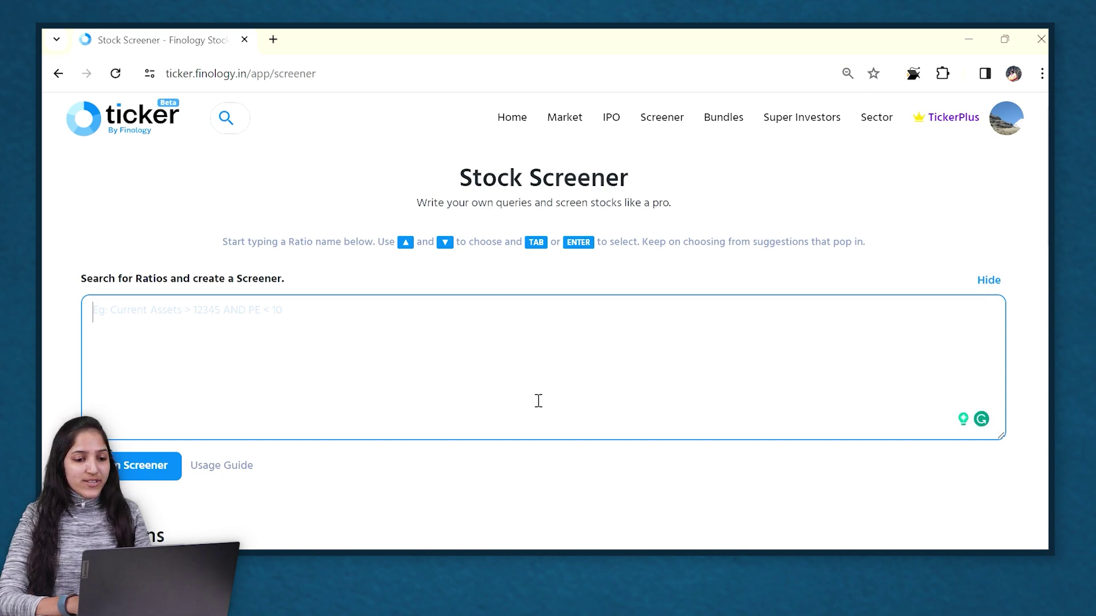
Review the Usage Guide's Ratio, Operator, Value, Keyword pattern, then close it
{"action": "left_click", "coordinate": [220, 471]}
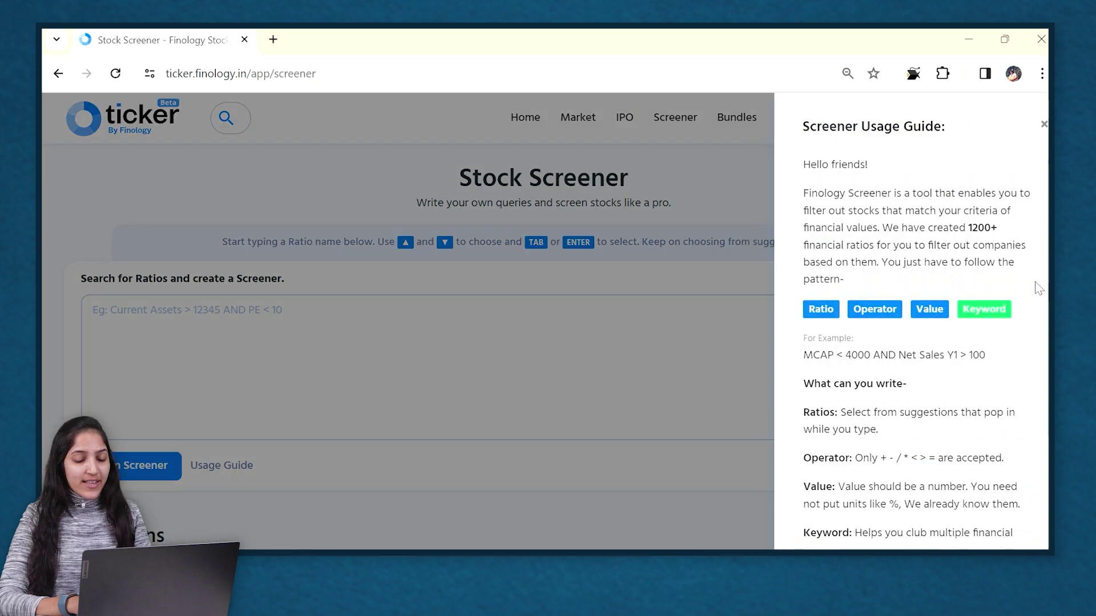
{"action": "scroll", "coordinate": [900, 368], "scroll_direction": "down", "scroll_amount": 3}
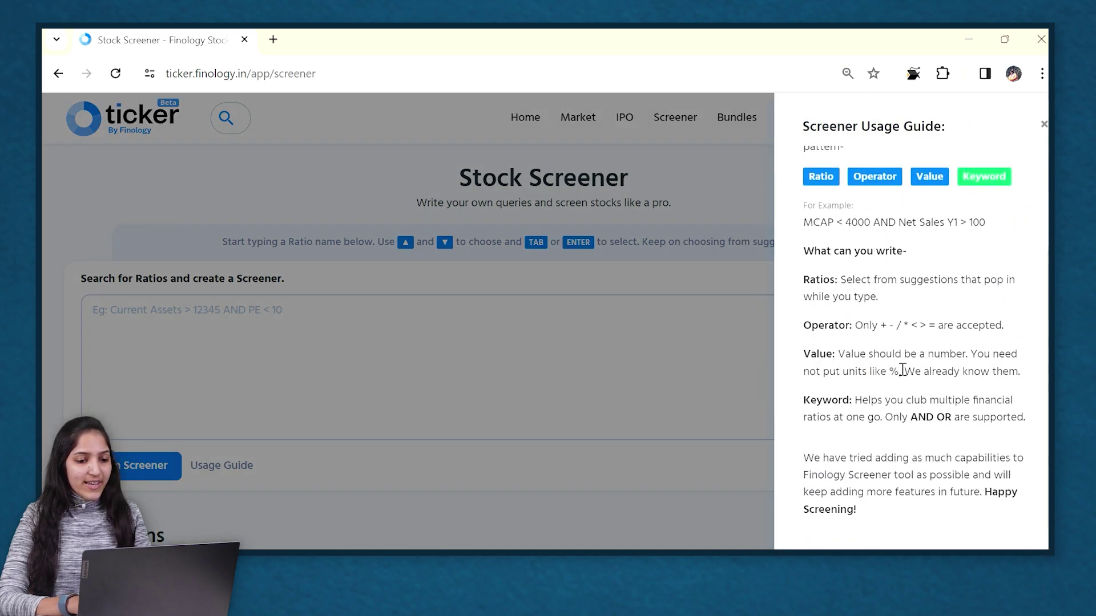
{"action": "scroll", "coordinate": [902, 369], "scroll_direction": "up", "scroll_amount": 3}
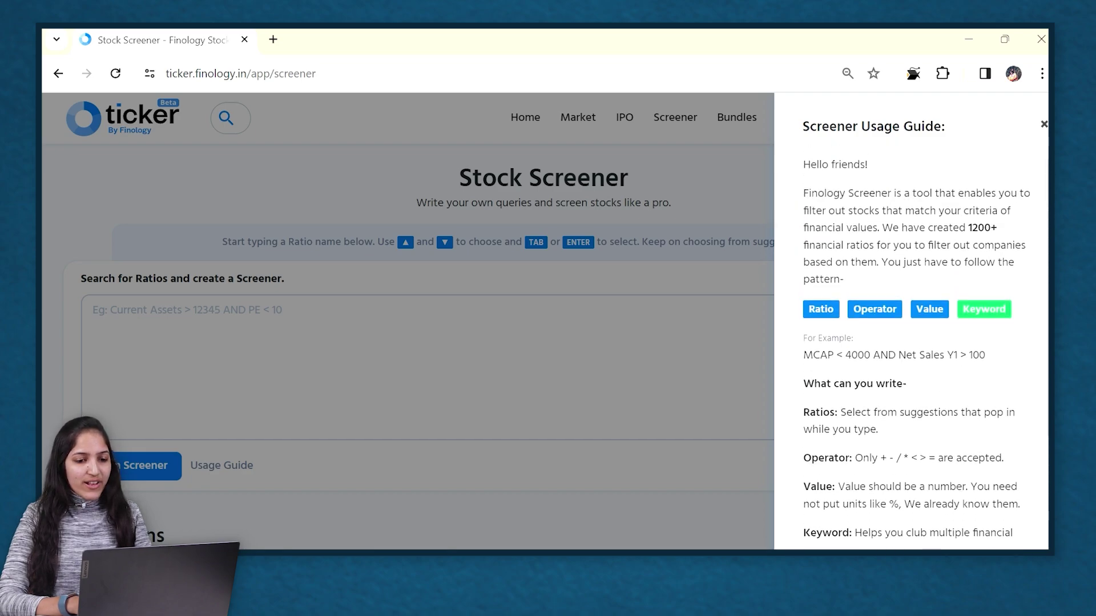
{"action": "left_click", "coordinate": [1044, 124]}
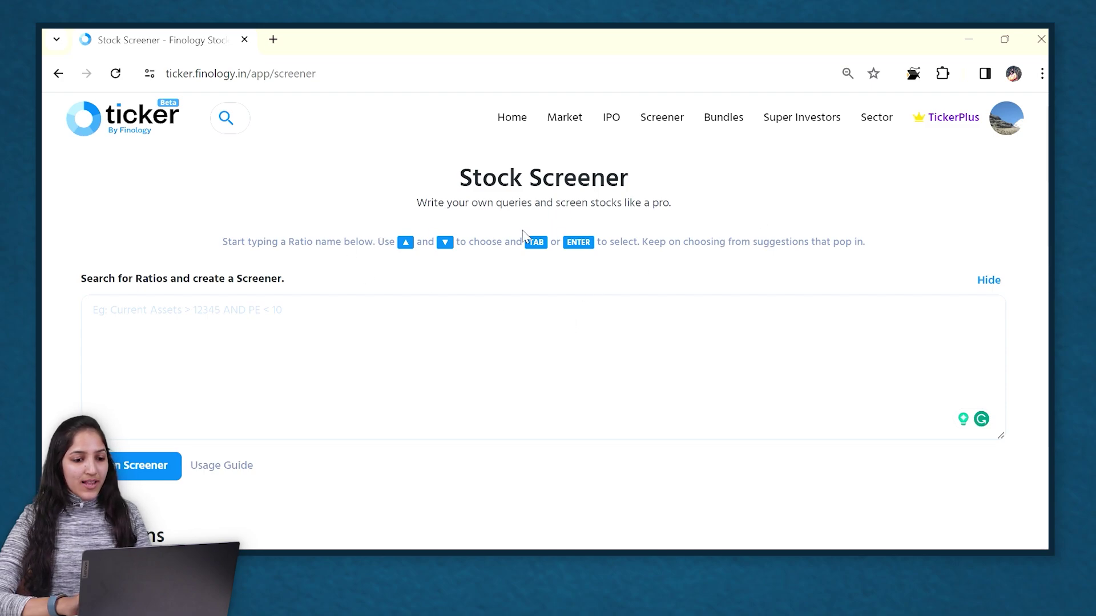
Begin the query with the MCAP ratio and '>' and start entering the value 10000
{"action": "left_click", "coordinate": [491, 322]}
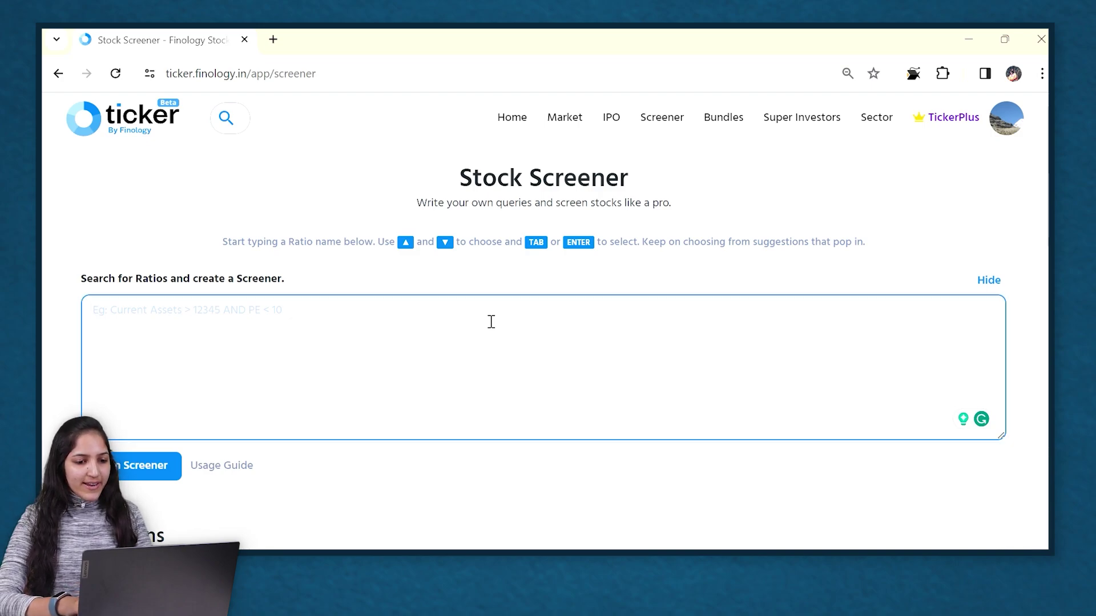
{"action": "type", "text": "market "}
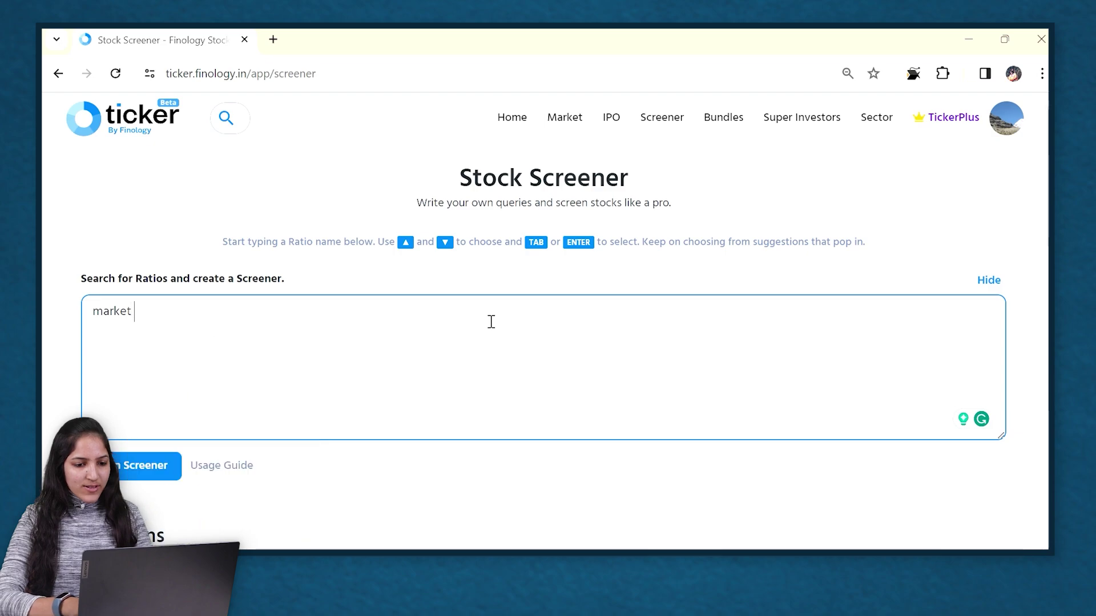
{"action": "type", "text": "cap"}
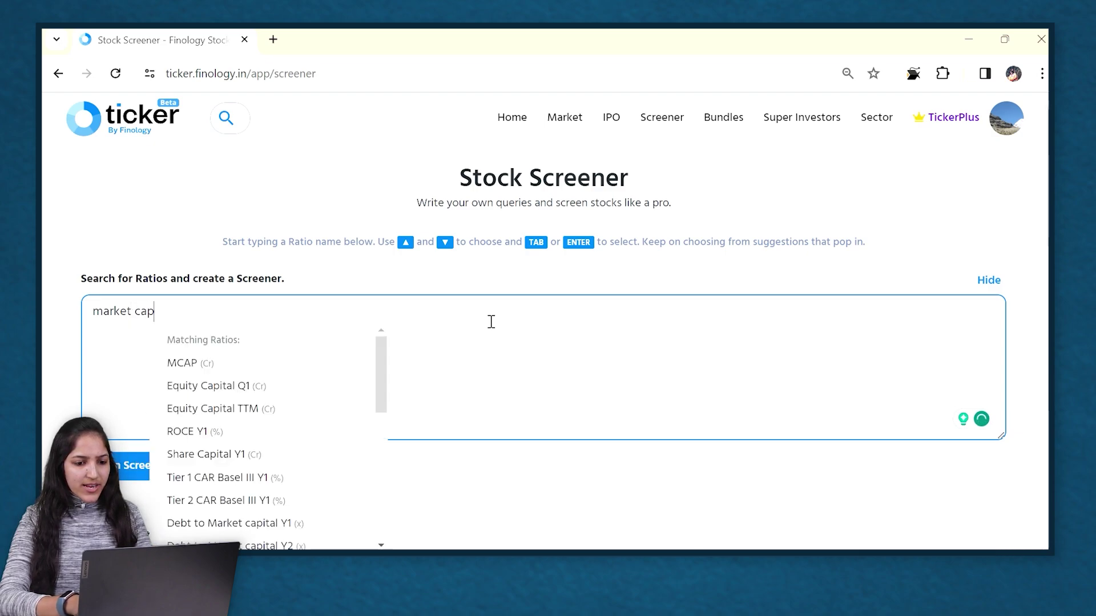
{"action": "key", "text": "Down"}
{"action": "key", "text": "Down"}
{"action": "key", "text": "Down"}
{"action": "key", "text": "Down"}
{"action": "key", "text": "Down"}
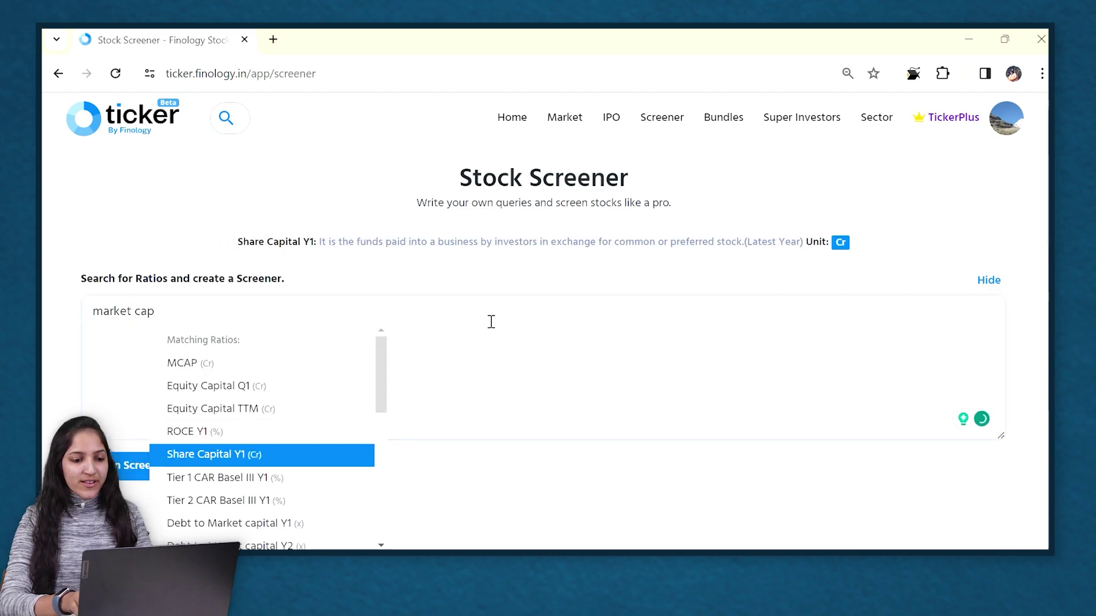
{"action": "key", "text": "Up"}
{"action": "key", "text": "Up"}
{"action": "key", "text": "Up"}
{"action": "key", "text": "Up"}
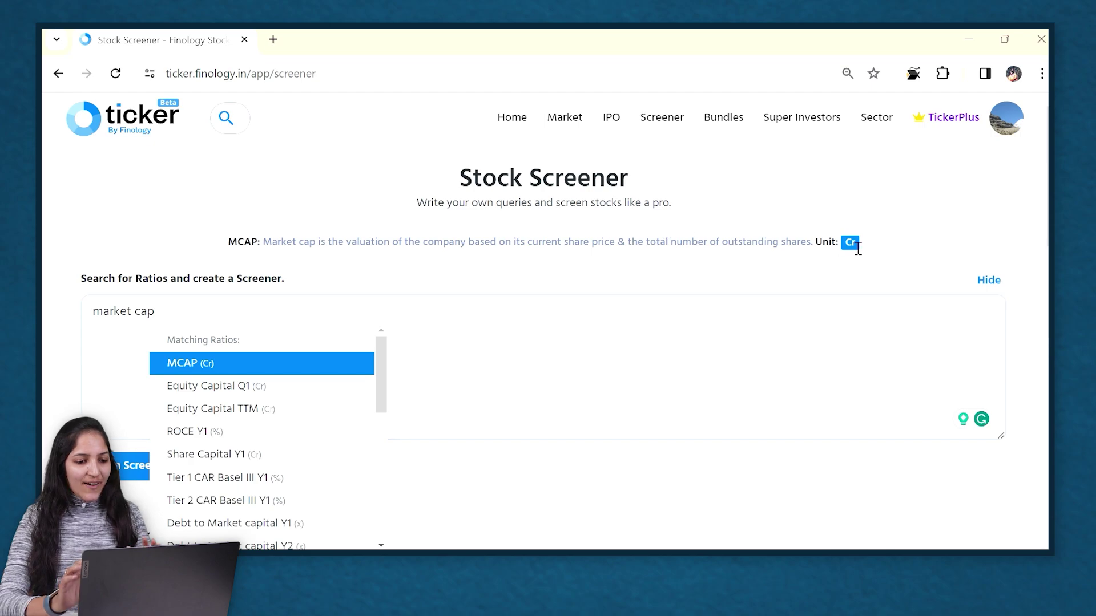
{"action": "left_click", "coordinate": [271, 366]}
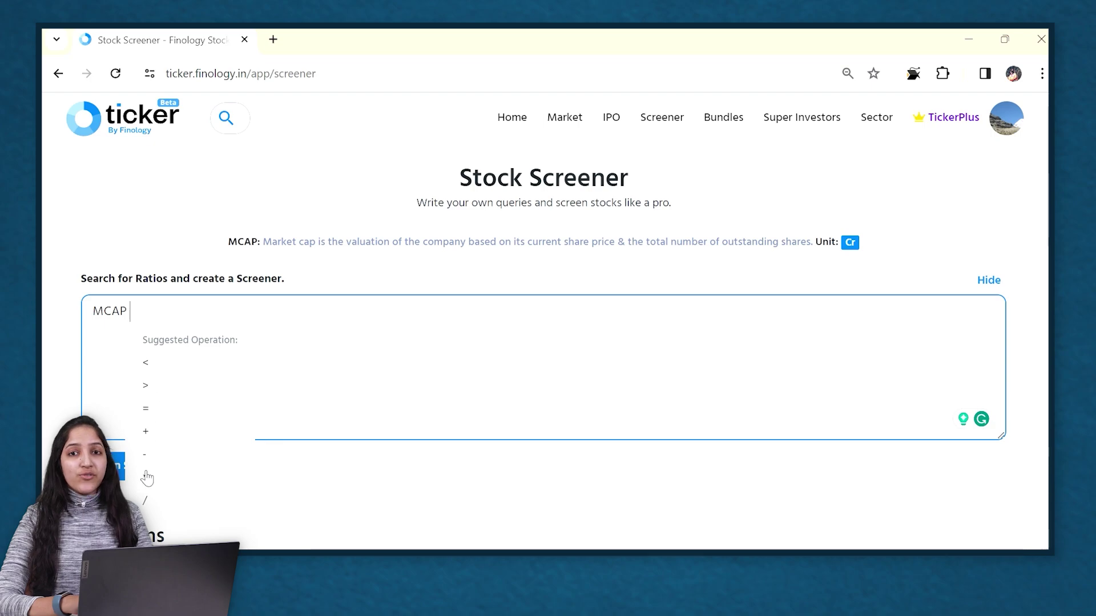
{"action": "left_click", "coordinate": [170, 394]}
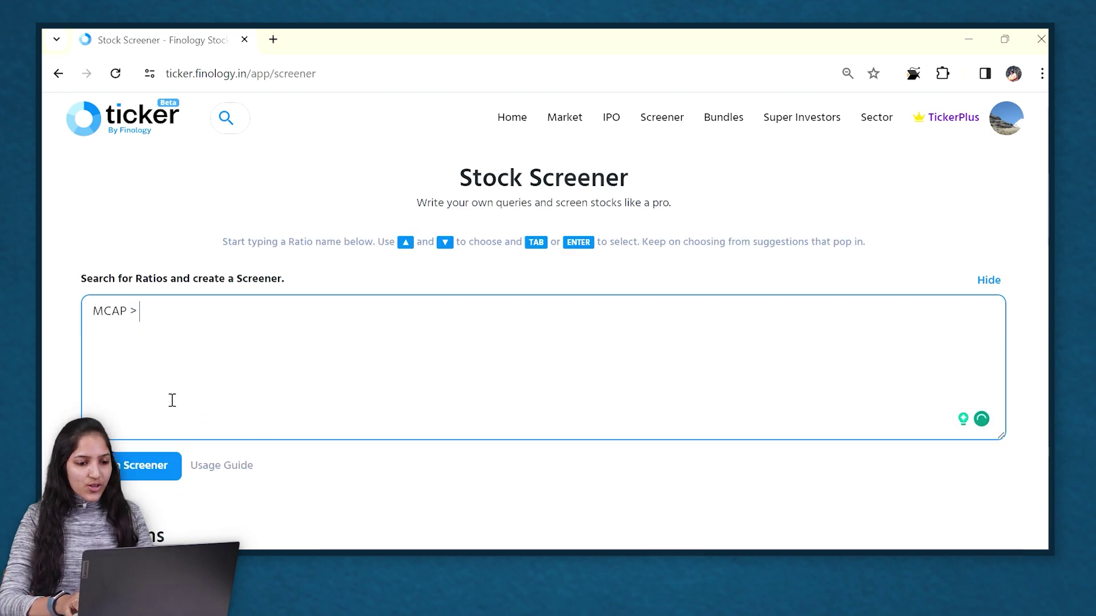
{"action": "type", "text": "1"}
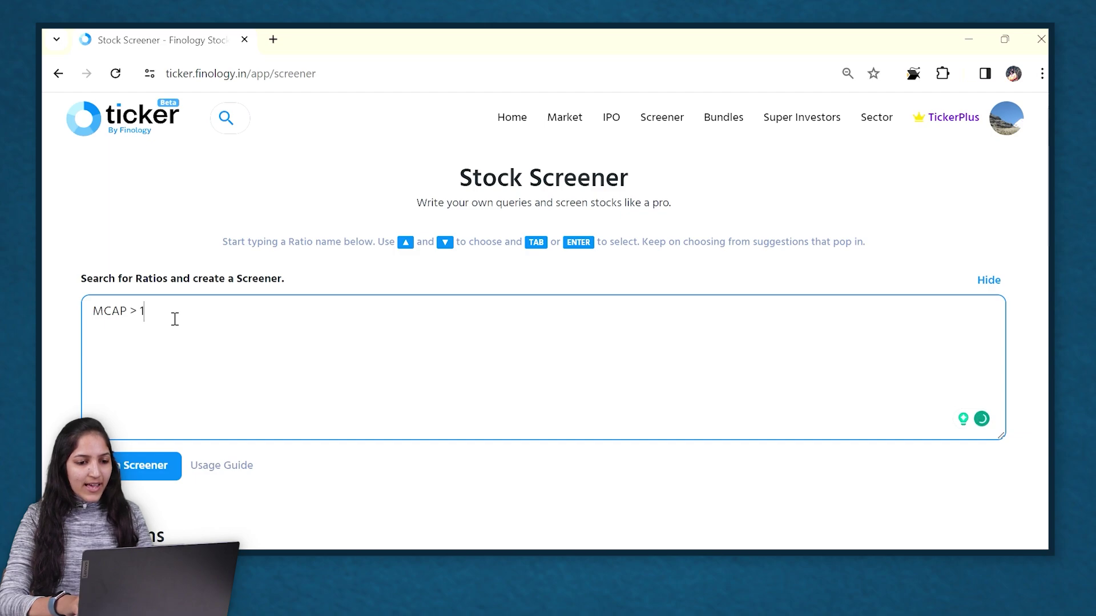
{"action": "type", "text": "0000"}
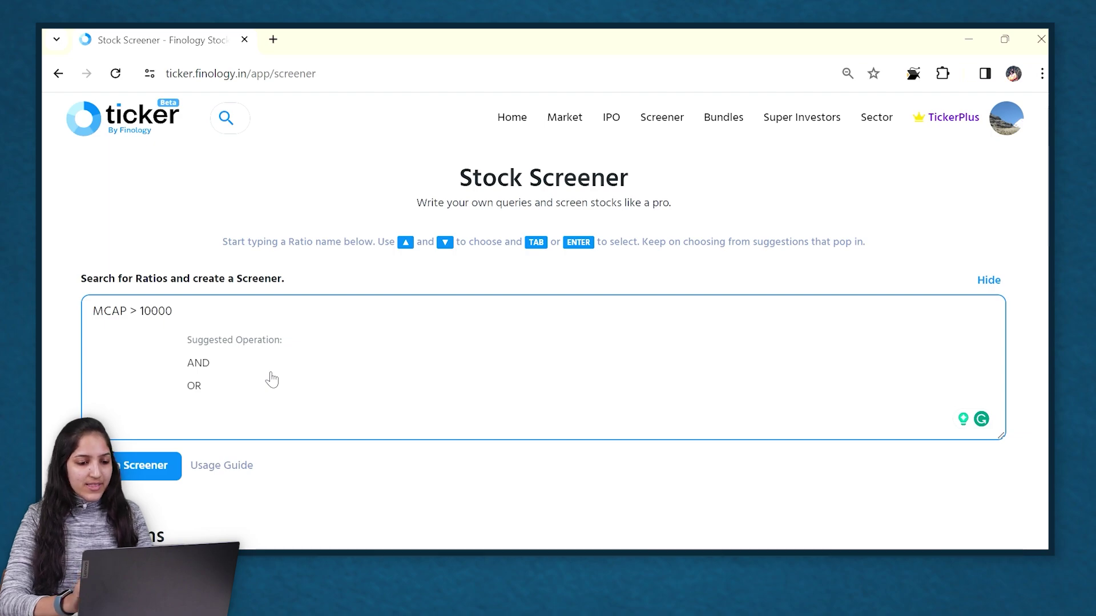
Add AND MCAP < 20000 to the query and run it, listing 151 companies
{"action": "left_click", "coordinate": [214, 372]}
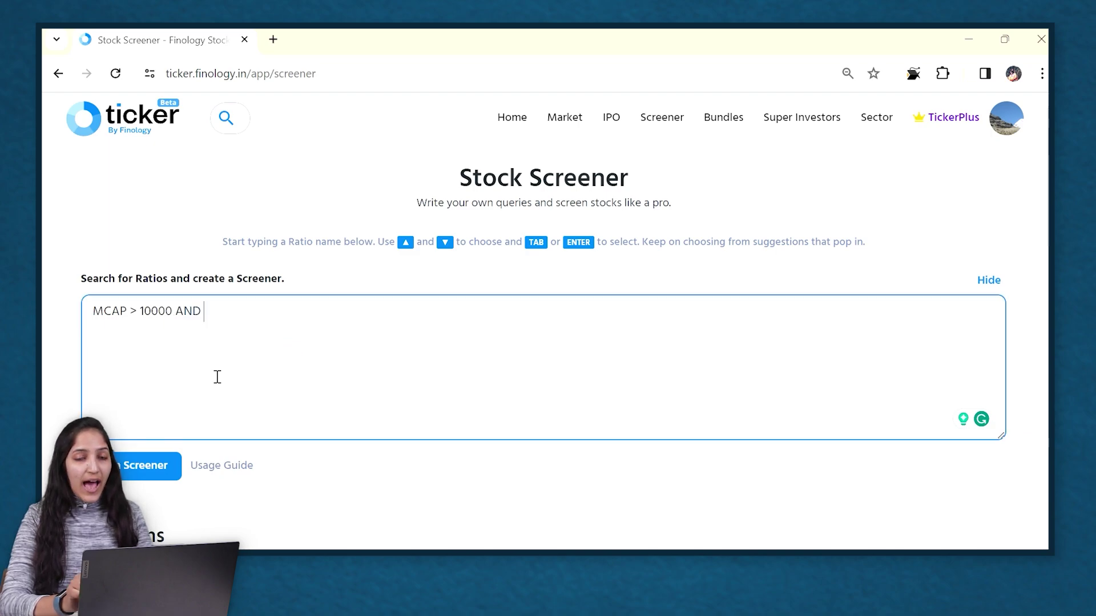
{"action": "type", "text": "market"}
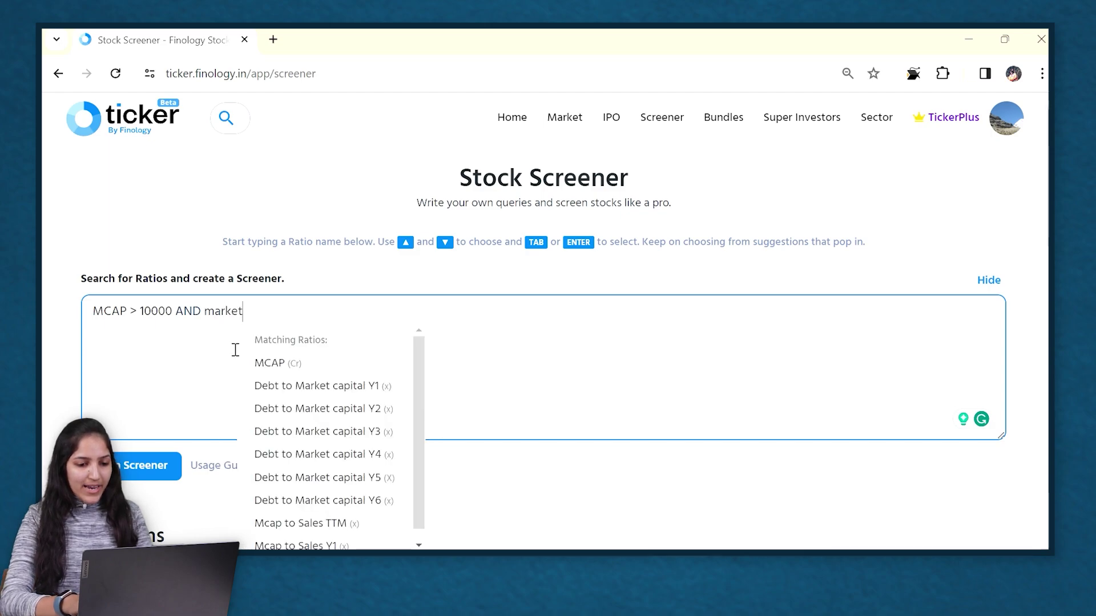
{"action": "key", "text": "Down"}
{"action": "key", "text": "Return"}
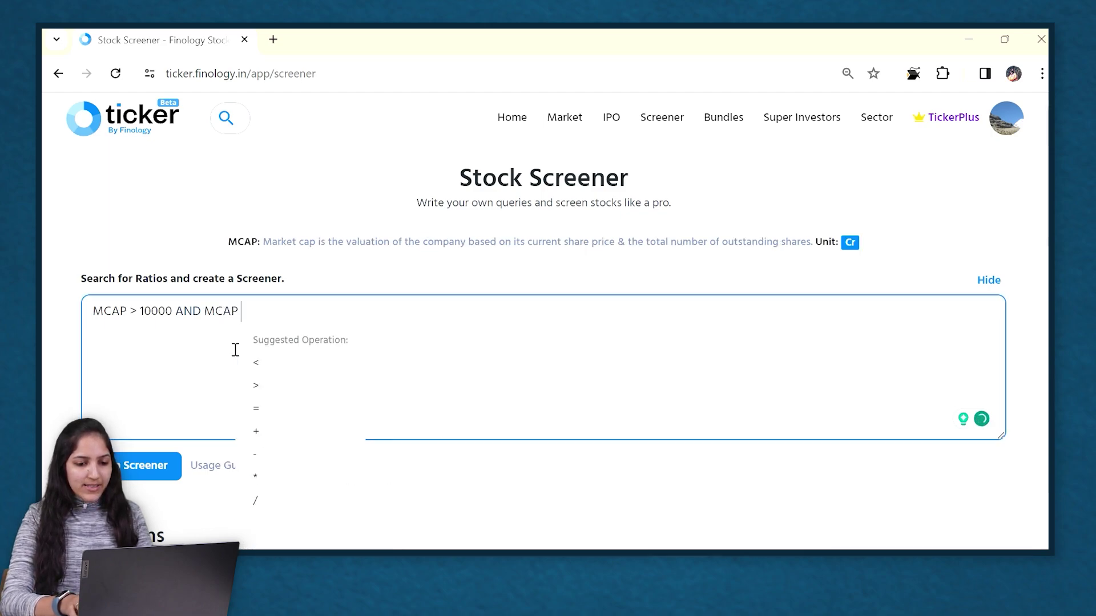
{"action": "key", "text": "Down"}
{"action": "key", "text": "Up"}
{"action": "key", "text": "Return"}
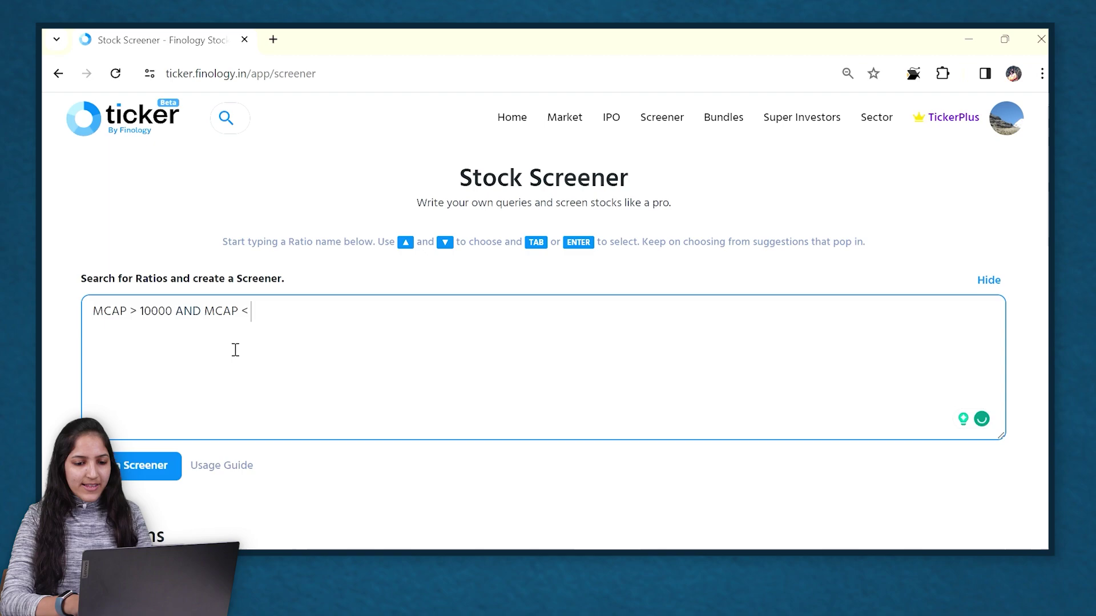
{"action": "type", "text": "1"}
{"action": "key", "text": "BackSpace"}
{"action": "type", "text": "20000"}
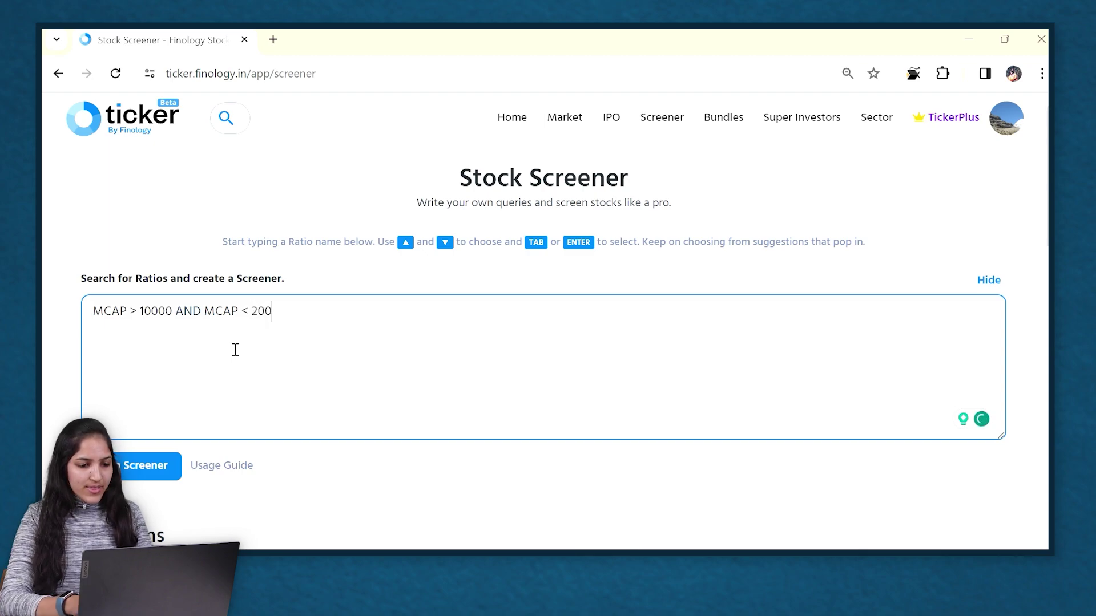
{"action": "left_click", "coordinate": [125, 479]}
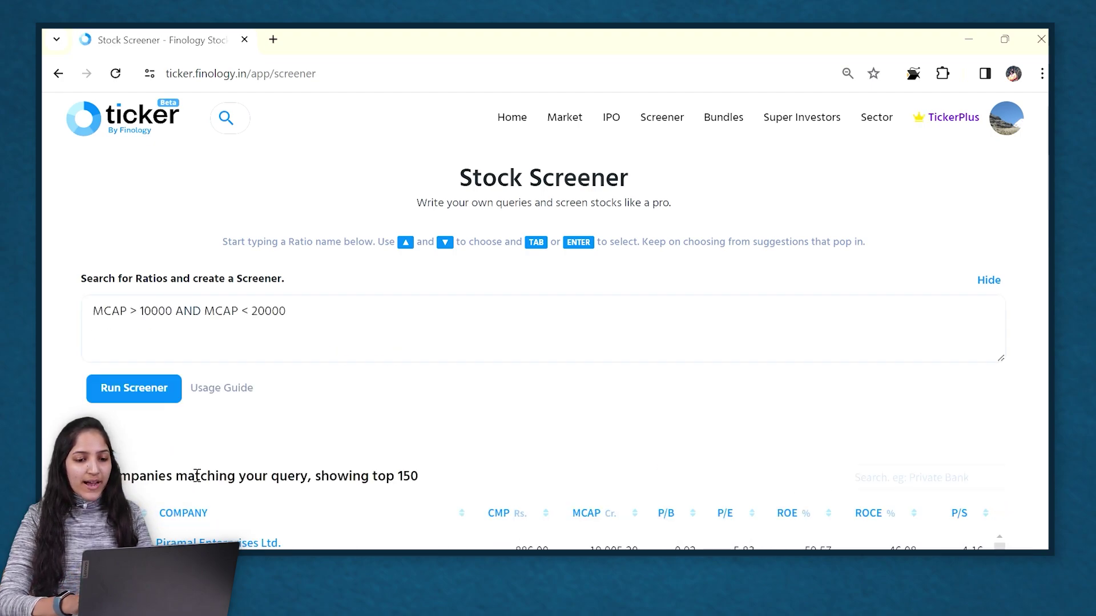
Sort the results by MCAP, P/B and CMP, then return to serial-number order
{"action": "scroll", "coordinate": [330, 438], "scroll_direction": "down", "scroll_amount": 3}
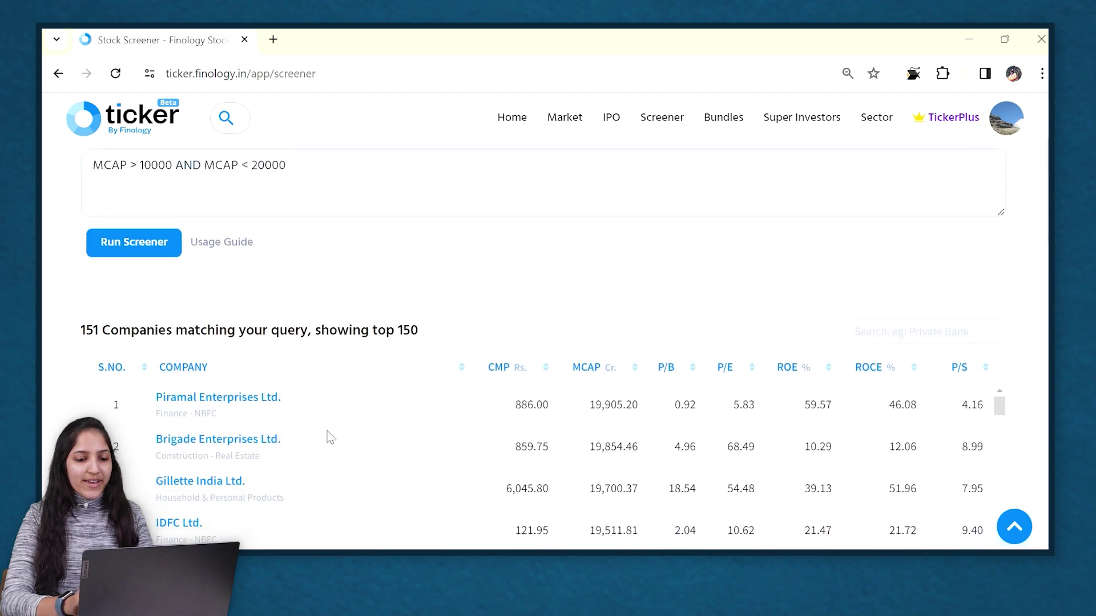
{"action": "scroll", "coordinate": [330, 438], "scroll_direction": "down", "scroll_amount": 2}
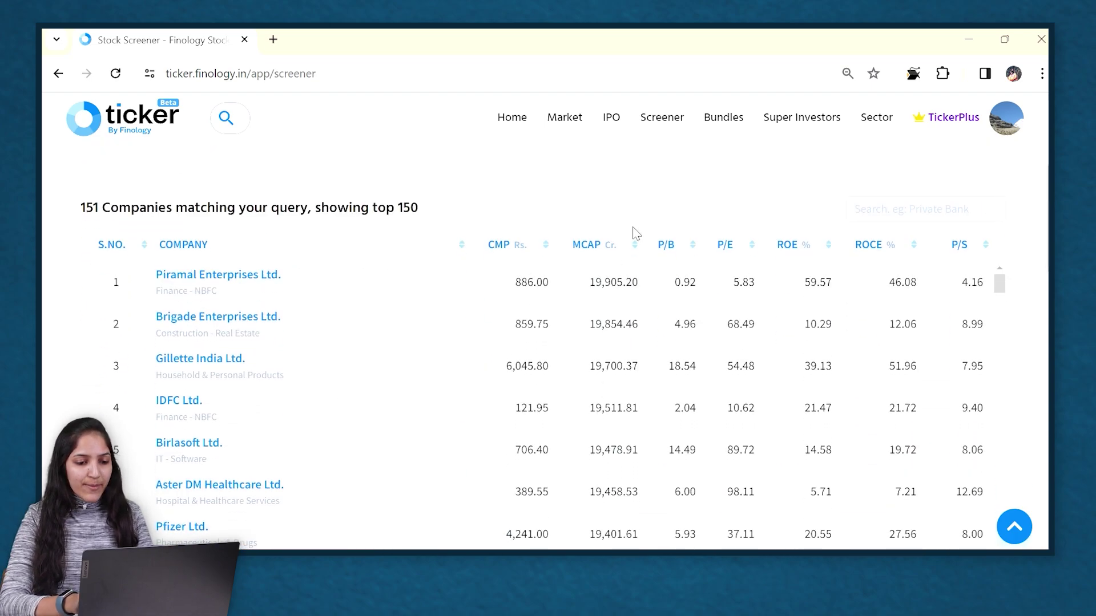
{"action": "left_click", "coordinate": [632, 243]}
{"action": "left_click", "coordinate": [632, 243]}
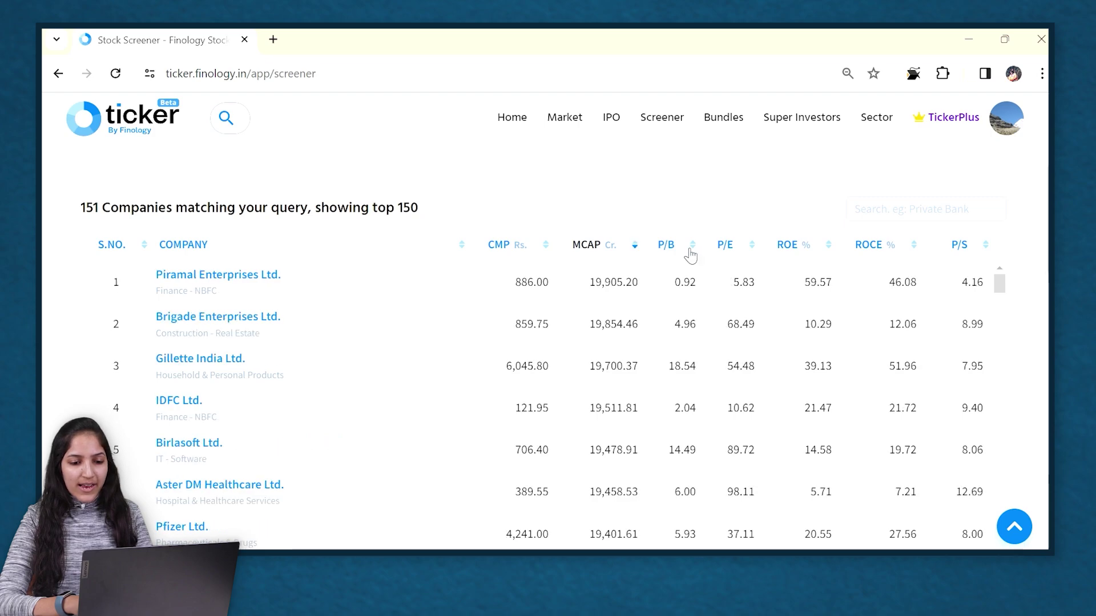
{"action": "left_click", "coordinate": [692, 246]}
{"action": "left_click", "coordinate": [691, 250]}
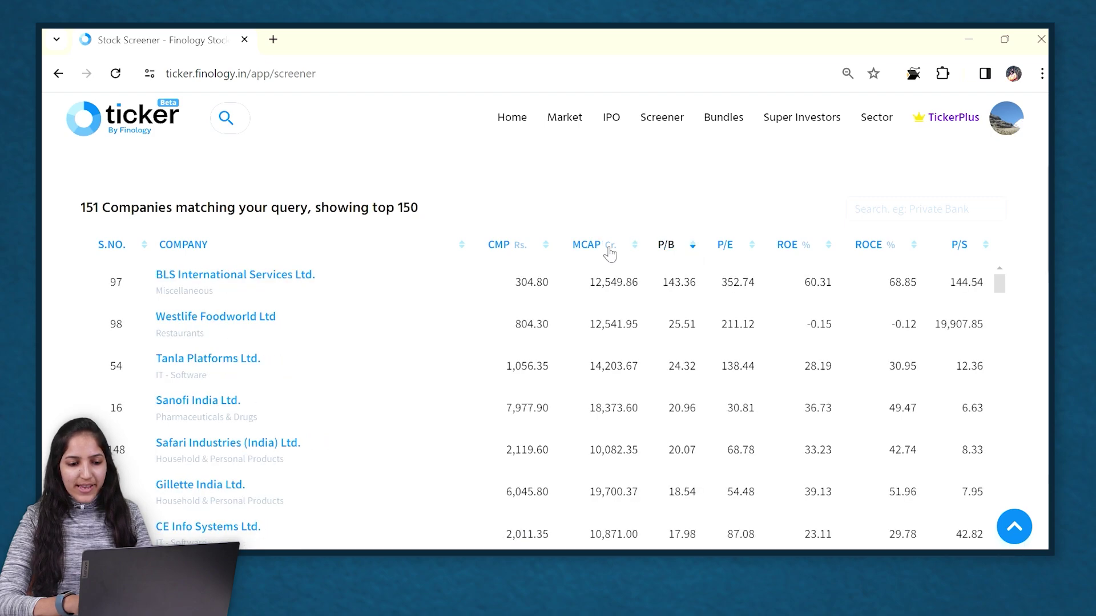
{"action": "left_click", "coordinate": [529, 251]}
{"action": "left_click", "coordinate": [529, 251]}
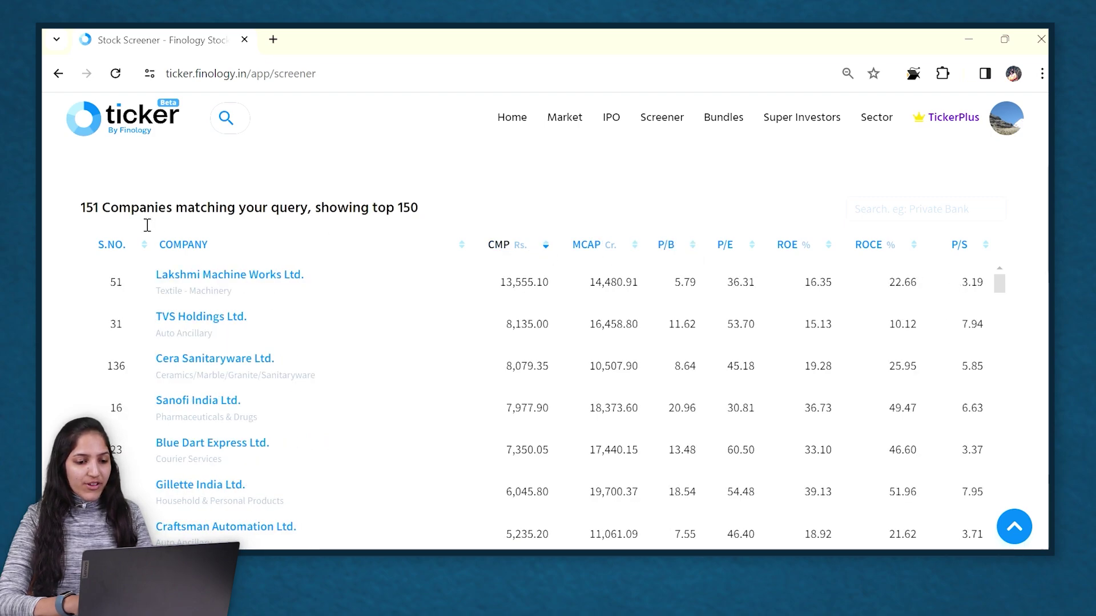
{"action": "left_click", "coordinate": [144, 245]}
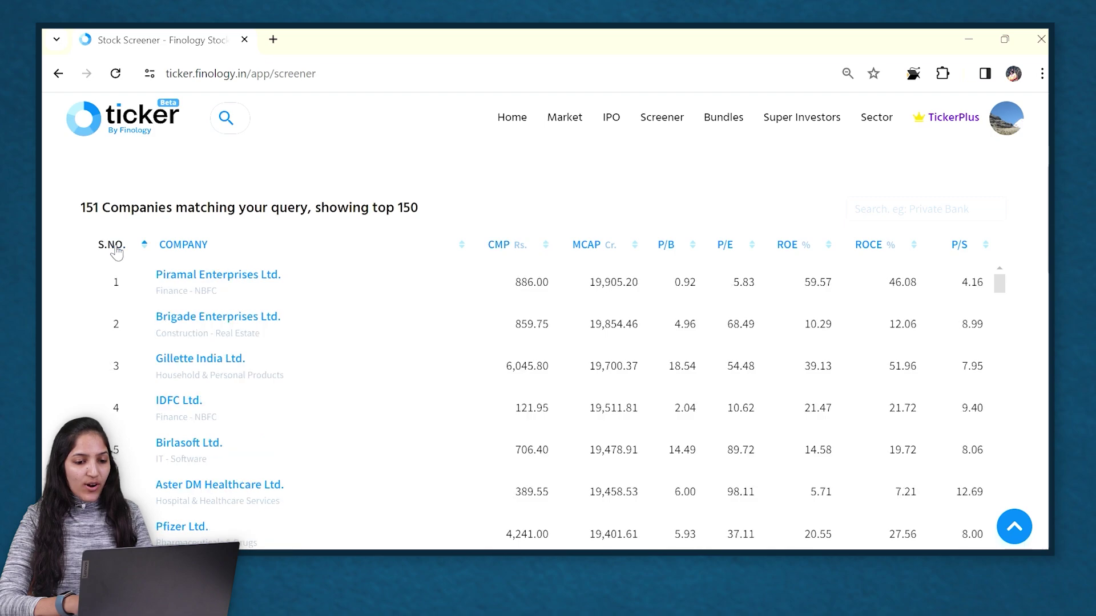
Filter the results by the keyword 'bank', then 'finance', to show finance companies
{"action": "left_click", "coordinate": [908, 221]}
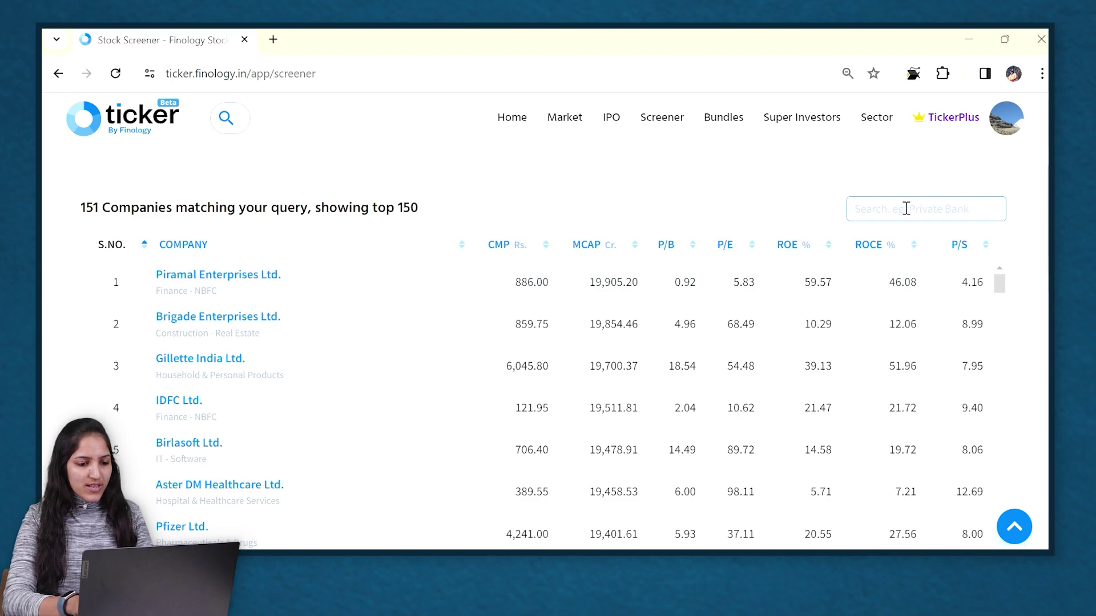
{"action": "type", "text": "bank"}
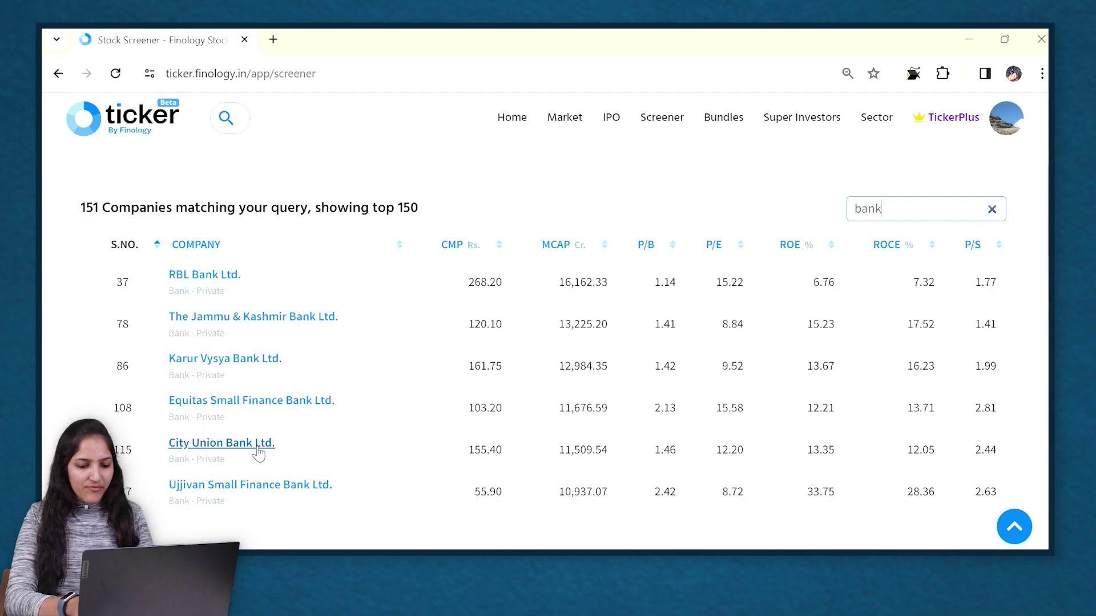
{"action": "double_click", "coordinate": [883, 210]}
{"action": "type", "text": "financ"}
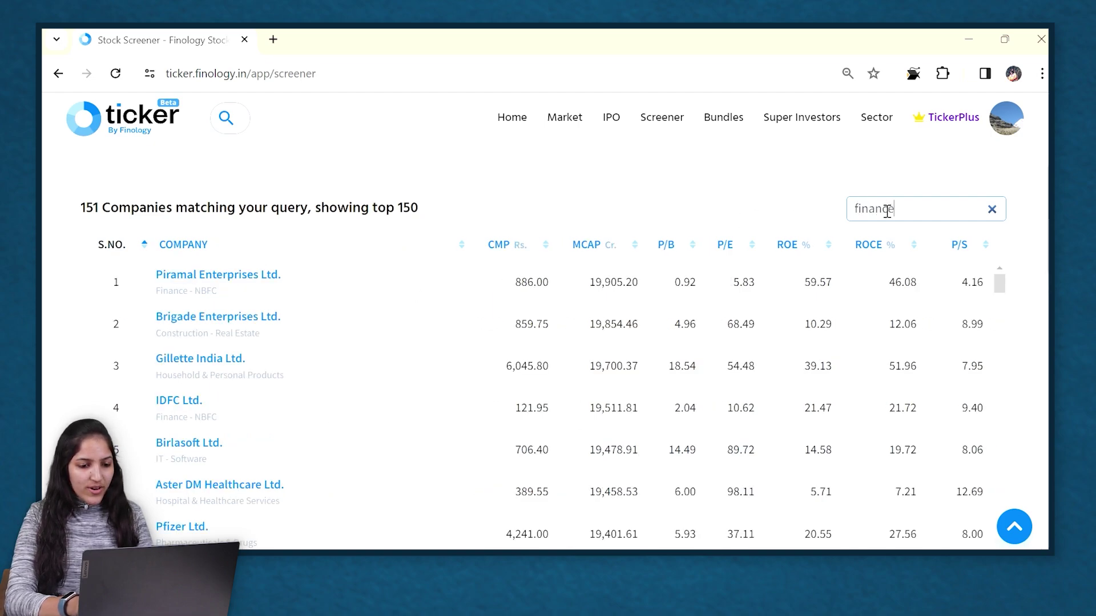
{"action": "type", "text": "e"}
{"action": "scroll", "coordinate": [342, 371], "scroll_direction": "down", "scroll_amount": 5}
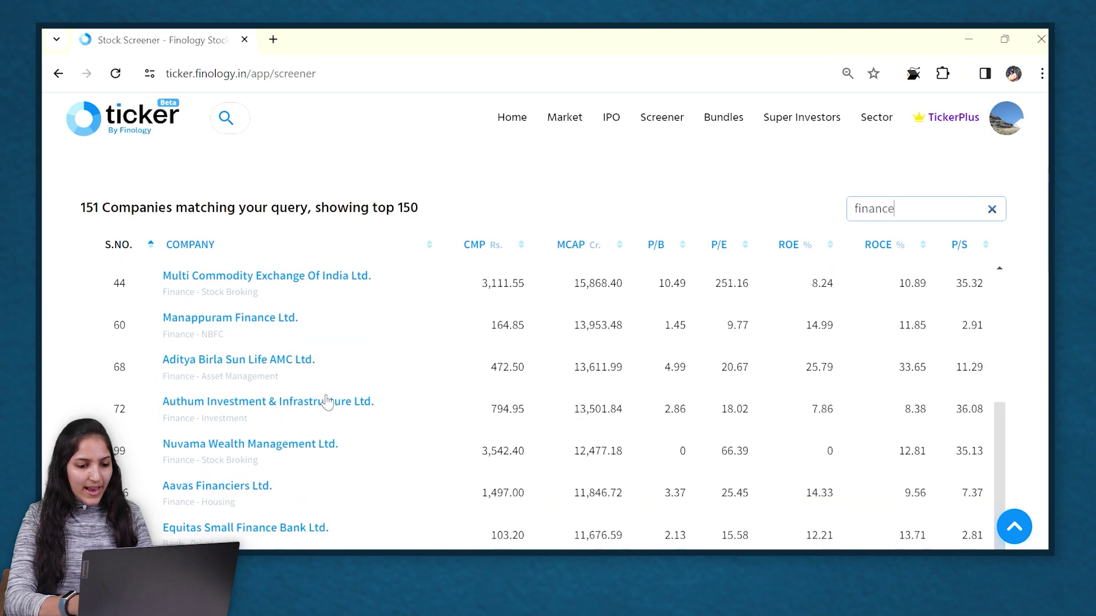
{"action": "scroll", "coordinate": [327, 401], "scroll_direction": "up", "scroll_amount": 6}
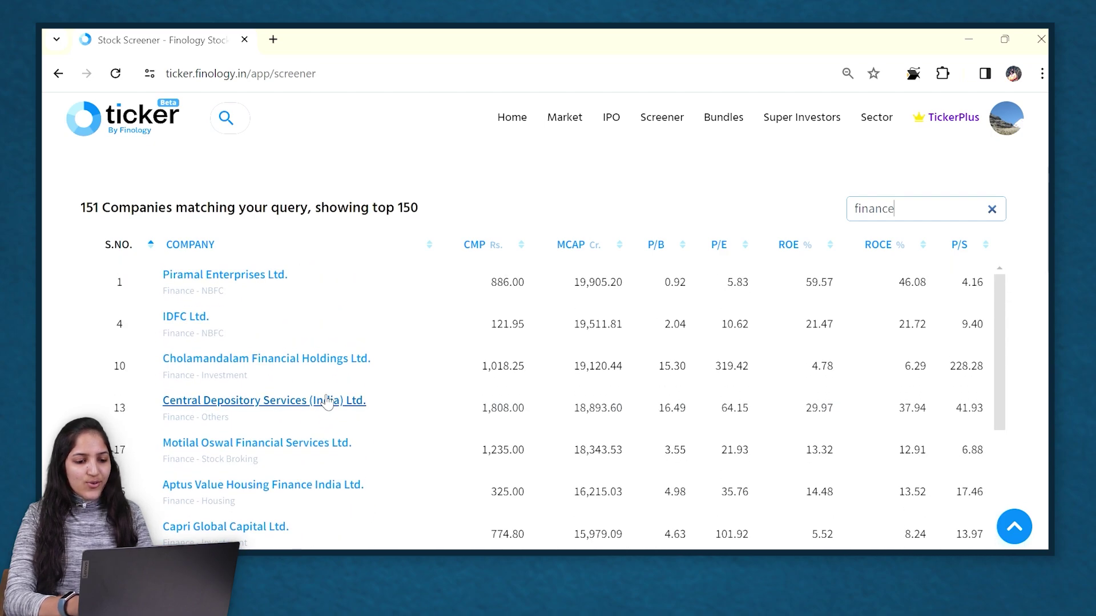
{"action": "scroll", "coordinate": [327, 401], "scroll_direction": "up", "scroll_amount": 2}
{"action": "left_click", "coordinate": [130, 368]}
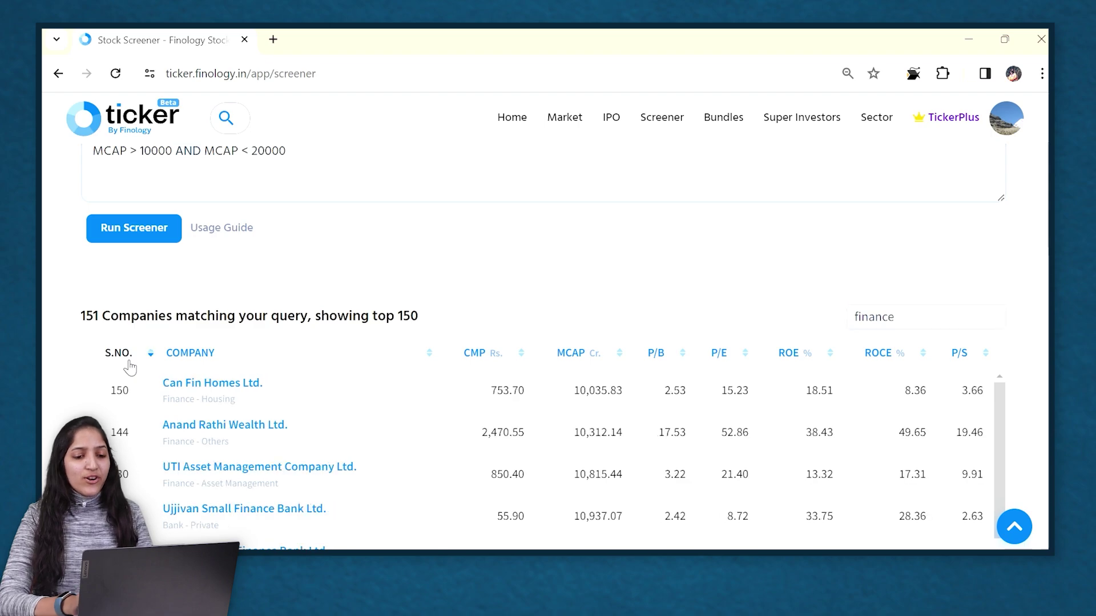
{"action": "left_click", "coordinate": [130, 368]}
Clear the 'finance' keyword filter to restore the full results list
{"action": "left_click", "coordinate": [924, 318]}
{"action": "key", "text": "ctrl+a"}
{"action": "key", "text": "BackSpace"}
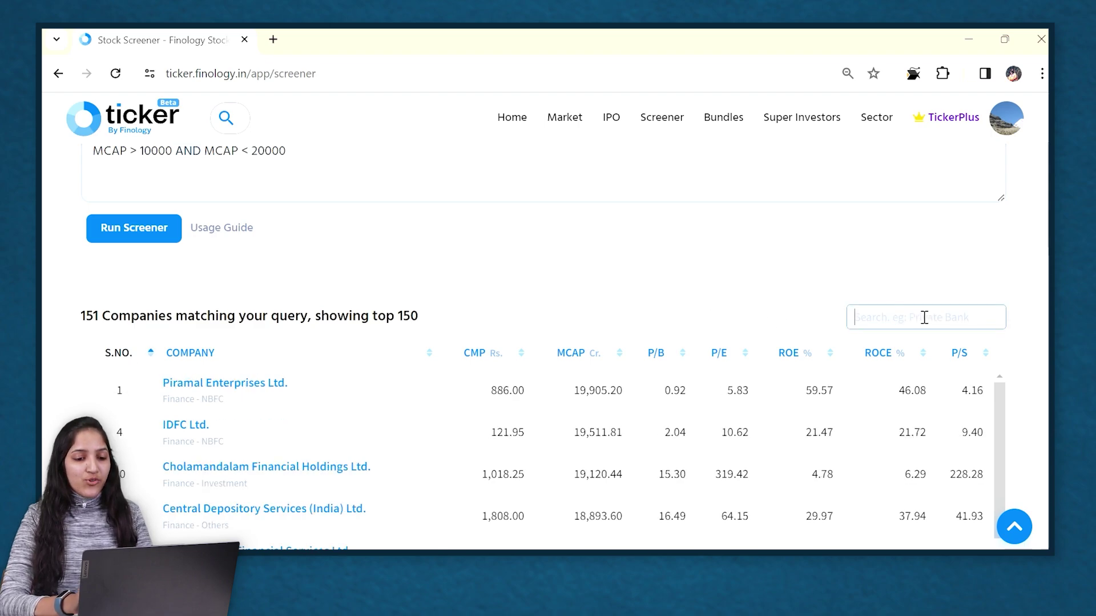
{"action": "scroll", "coordinate": [591, 311], "scroll_direction": "up", "scroll_amount": 3}
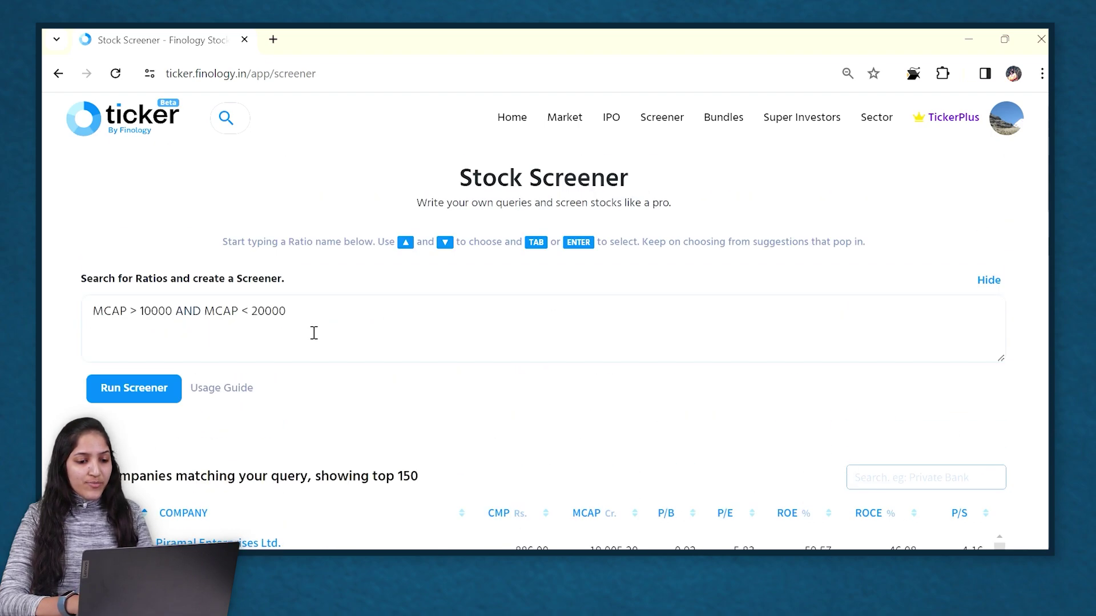
Append AND Debt to Equity Y1 < 0.1 to the query and rerun it
{"action": "left_click", "coordinate": [338, 316]}
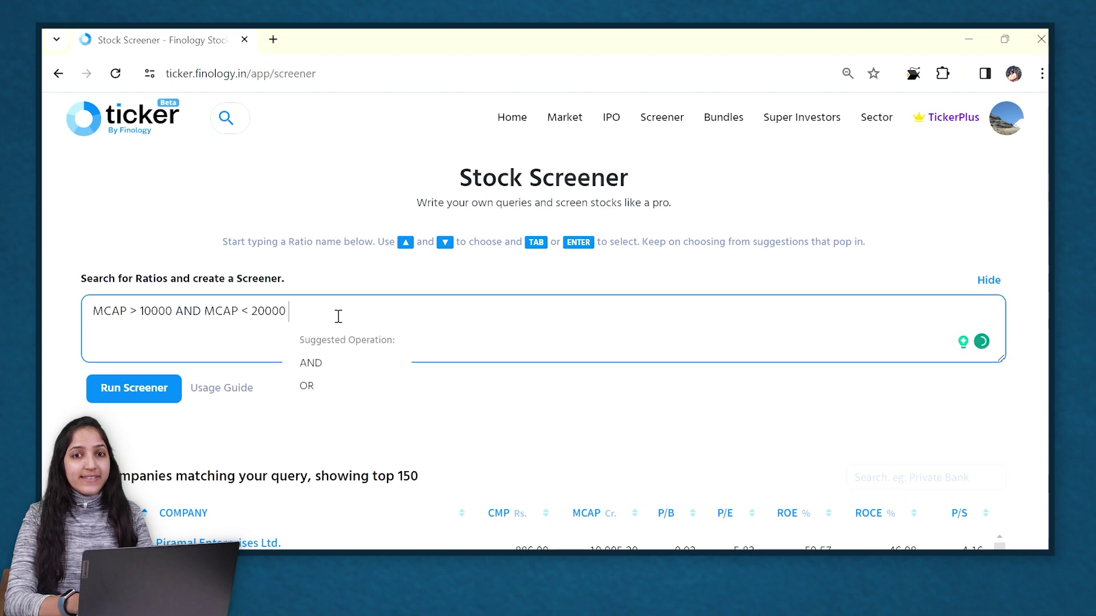
{"action": "key", "text": "Return"}
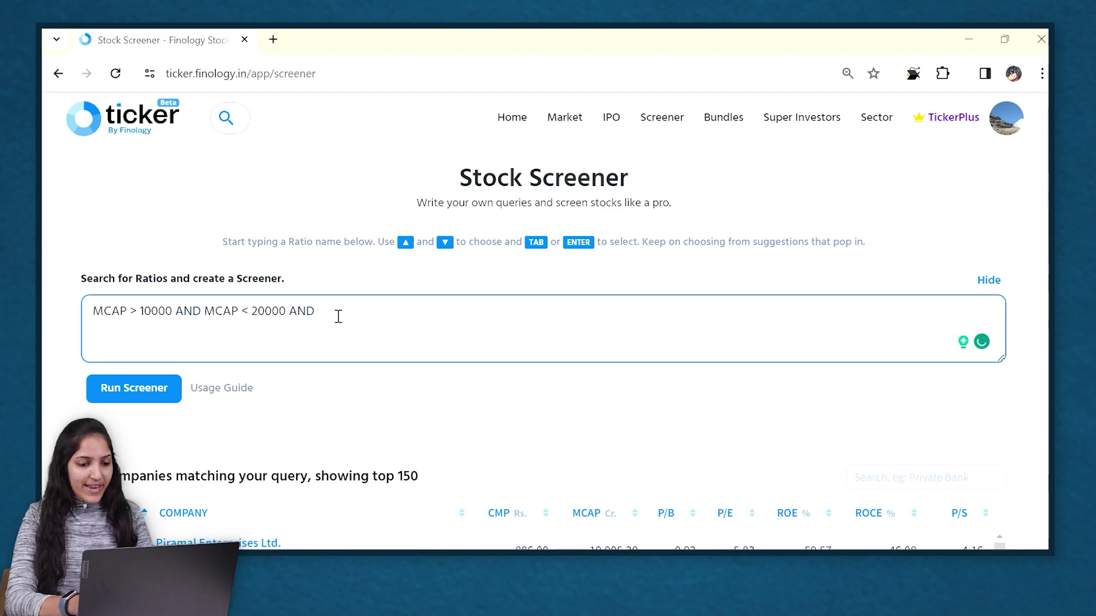
{"action": "type", "text": "debt"}
{"action": "key", "text": "Down"}
{"action": "key", "text": "Return"}
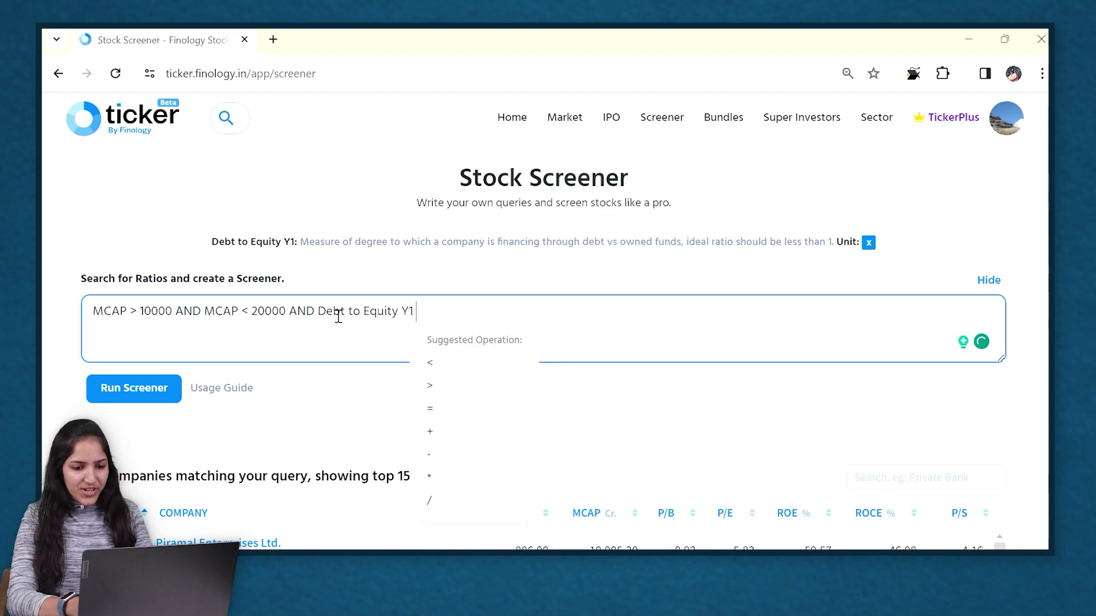
{"action": "key", "text": "Down"}
{"action": "key", "text": "Return"}
{"action": "type", "text": "0"}
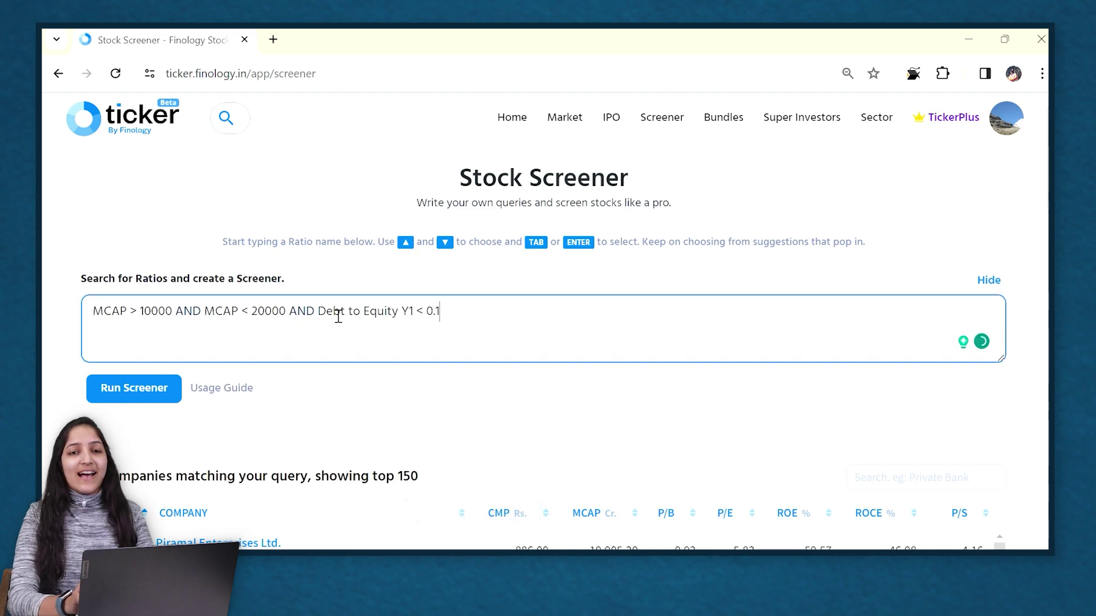
{"action": "type", "text": ".1"}
{"action": "left_click", "coordinate": [156, 401]}
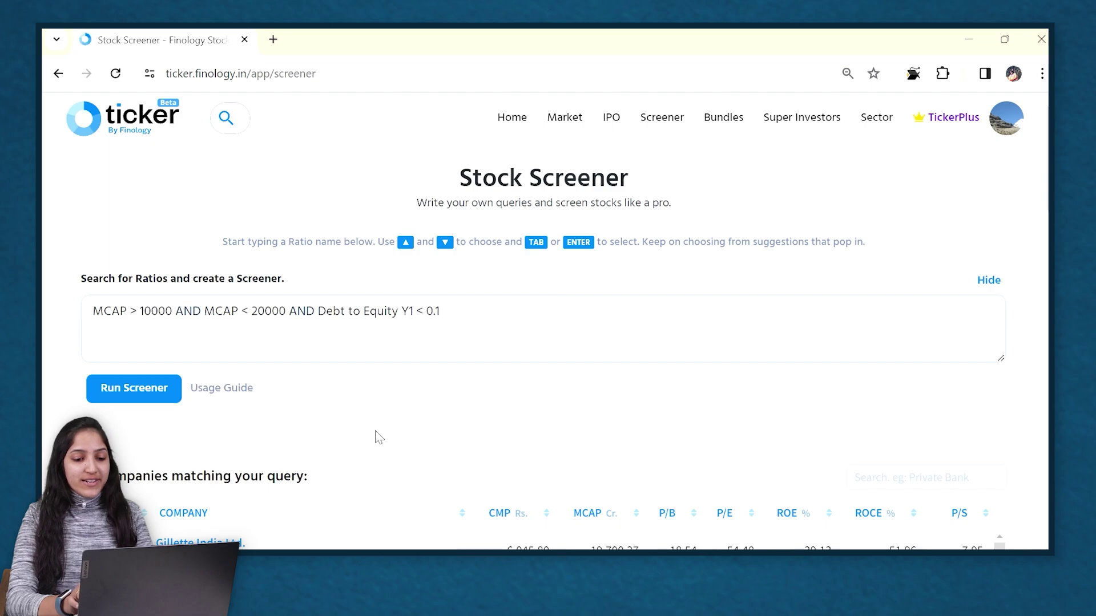
{"action": "scroll", "coordinate": [350, 396], "scroll_direction": "down", "scroll_amount": 2}
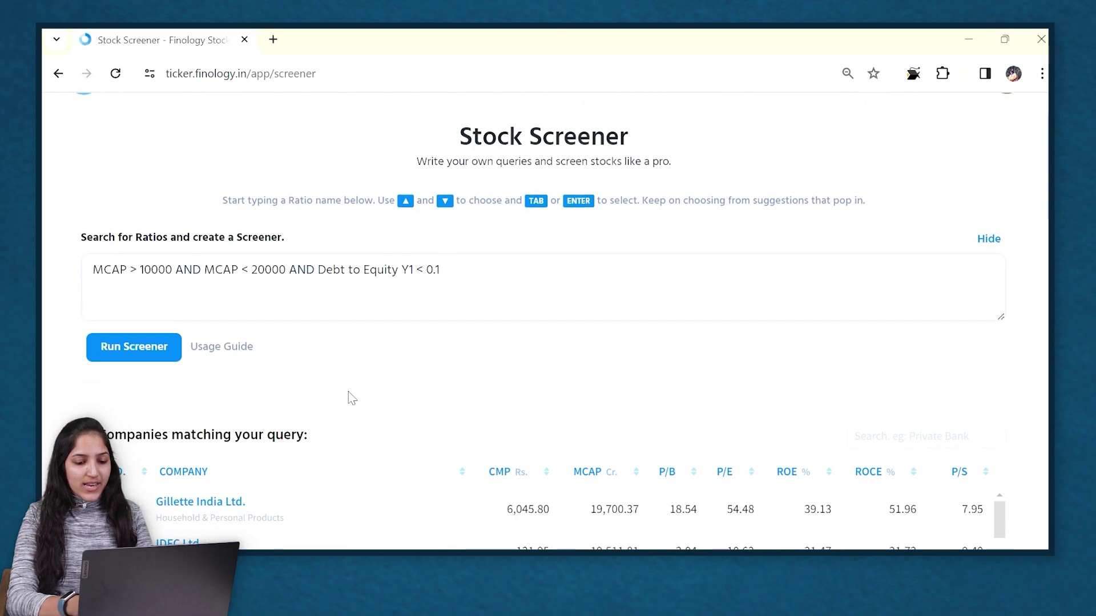
{"action": "scroll", "coordinate": [351, 397], "scroll_direction": "down", "scroll_amount": 1}
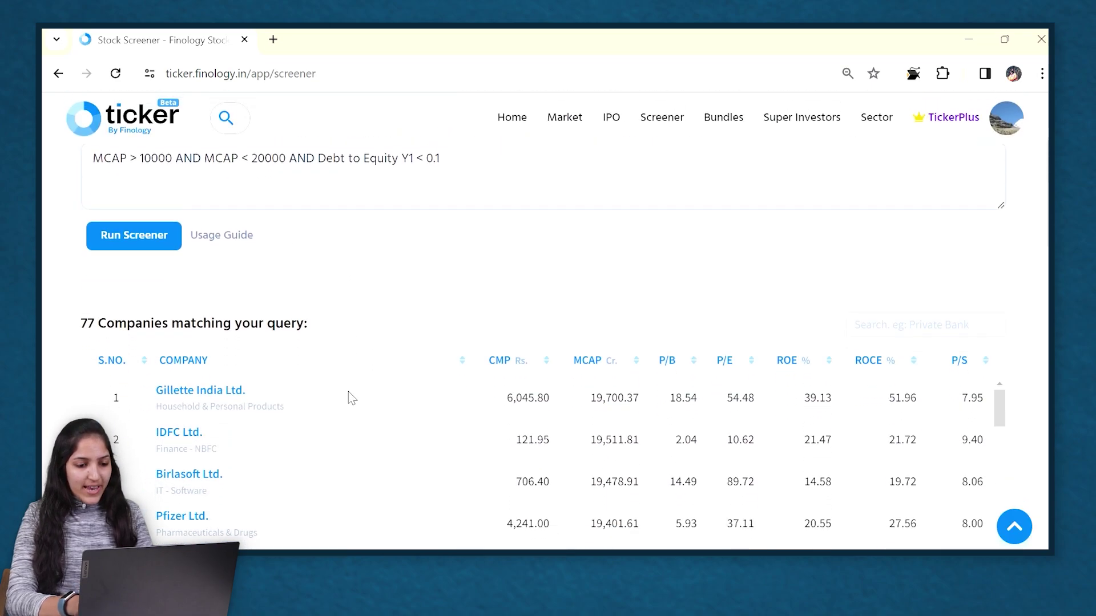
{"action": "scroll", "coordinate": [351, 398], "scroll_direction": "up", "scroll_amount": 1}
{"action": "scroll", "coordinate": [351, 398], "scroll_direction": "down", "scroll_amount": 3}
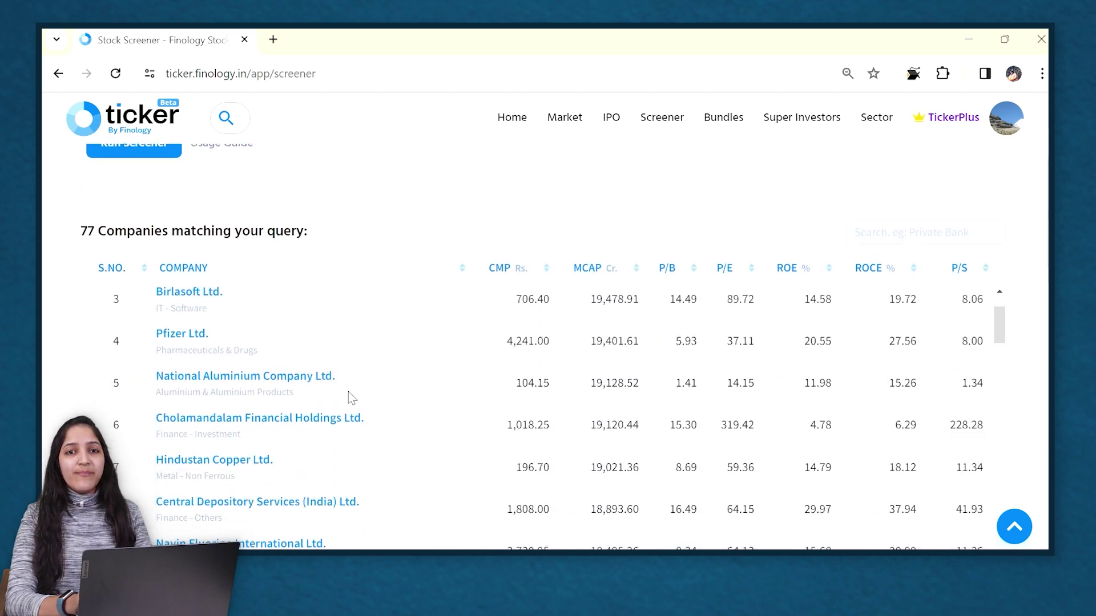
{"action": "scroll", "coordinate": [351, 398], "scroll_direction": "up", "scroll_amount": 1}
{"action": "scroll", "coordinate": [351, 398], "scroll_direction": "up", "scroll_amount": 4}
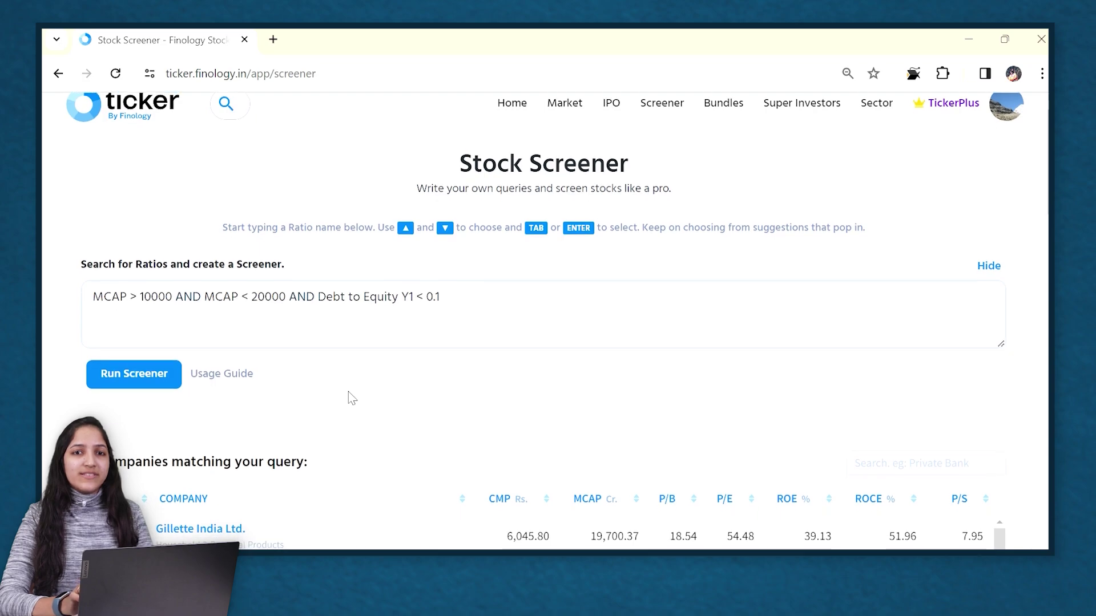
{"action": "scroll", "coordinate": [351, 397], "scroll_direction": "down", "scroll_amount": 1}
{"action": "scroll", "coordinate": [351, 397], "scroll_direction": "down", "scroll_amount": 2}
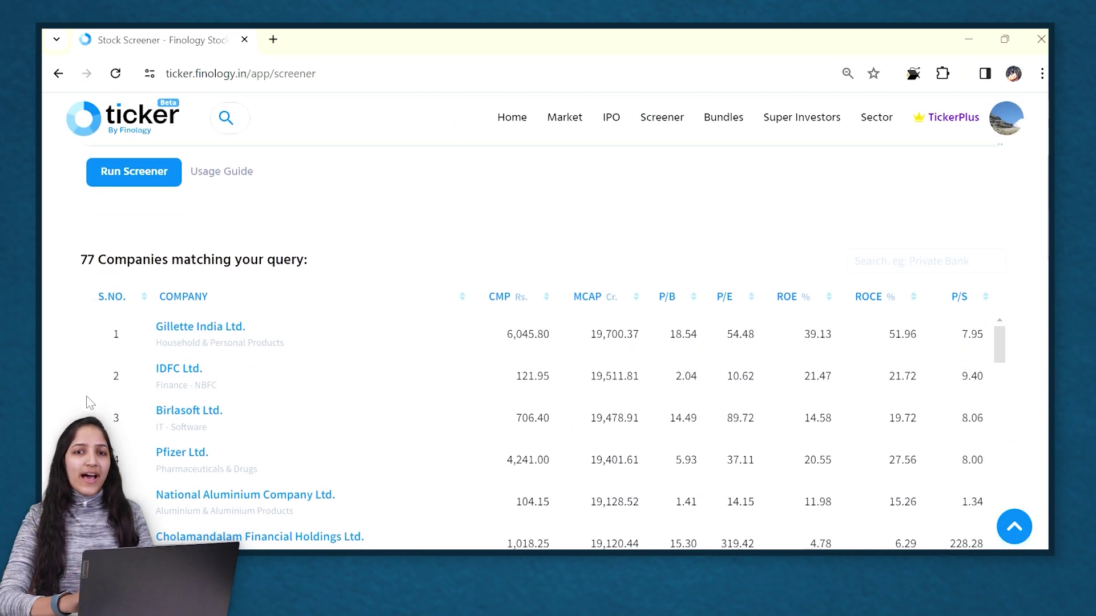
{"action": "scroll", "coordinate": [45, 393], "scroll_direction": "down", "scroll_amount": 1}
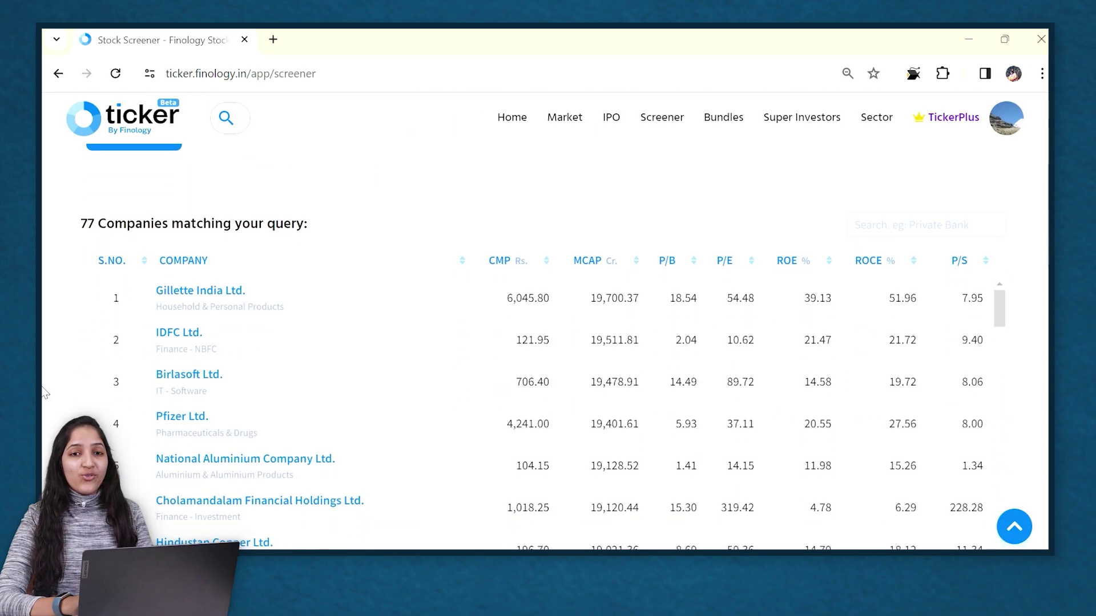
{"action": "scroll", "coordinate": [45, 392], "scroll_direction": "up", "scroll_amount": 3}
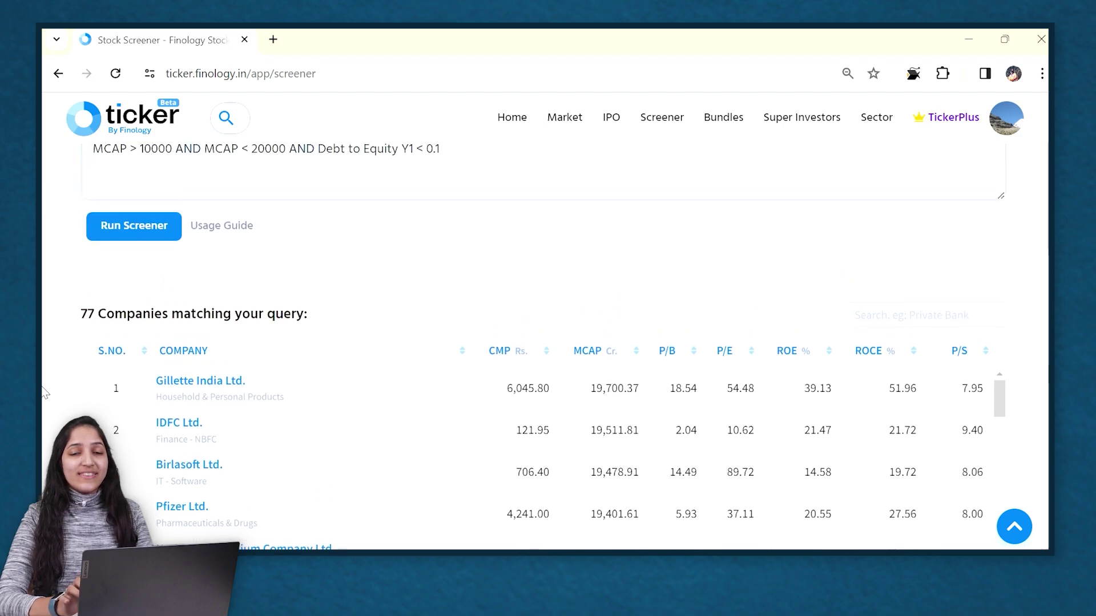
{"action": "scroll", "coordinate": [44, 411], "scroll_direction": "down", "scroll_amount": 7}
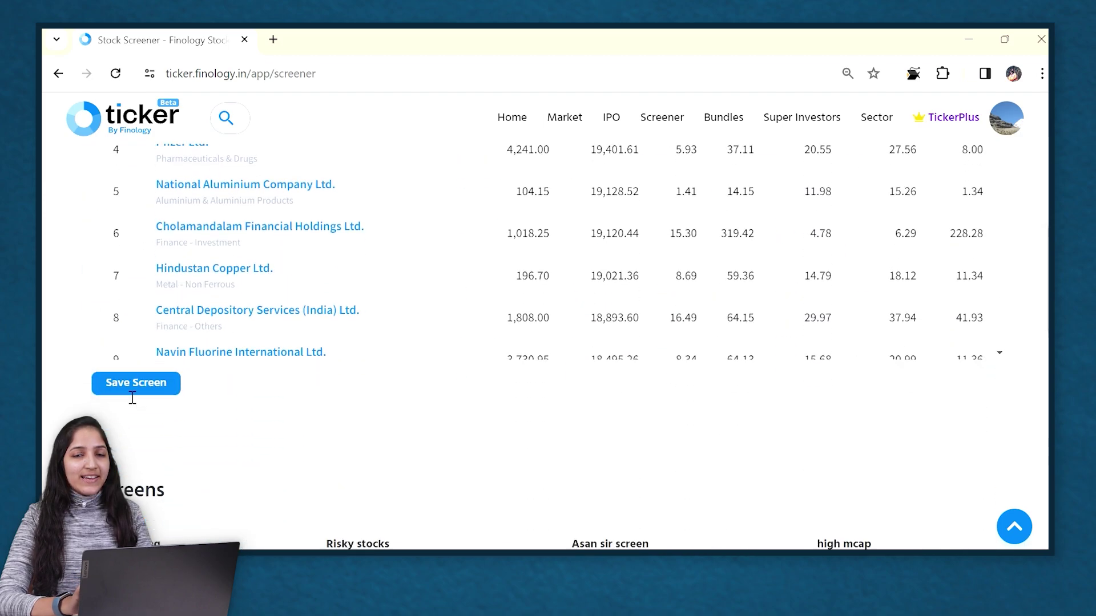
{"action": "scroll", "coordinate": [46, 434], "scroll_direction": "up", "scroll_amount": 2}
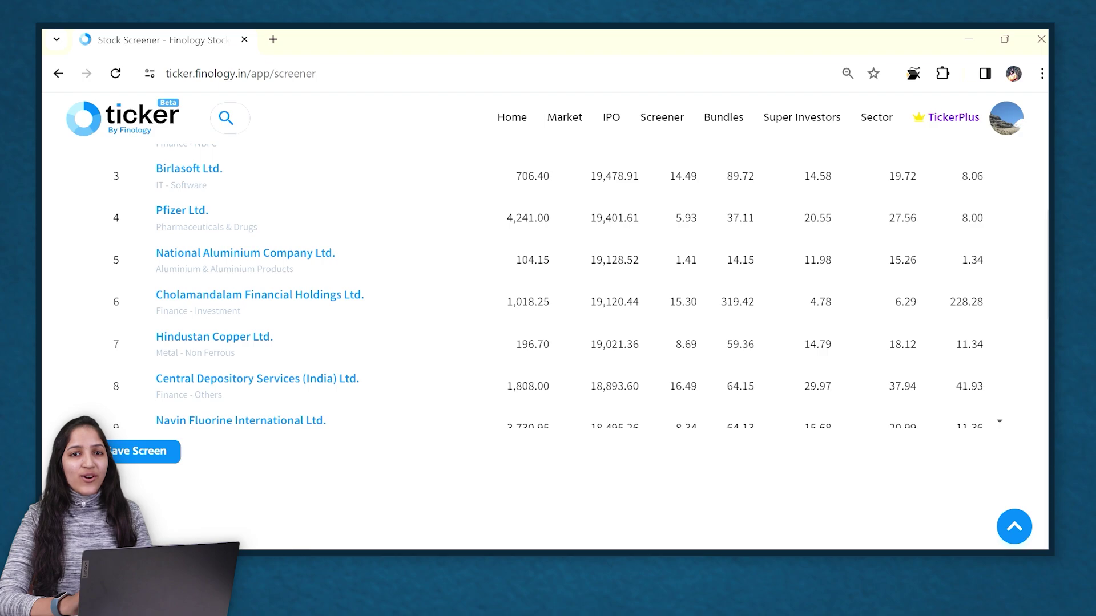
Save the screen as 'stock with low debt' with a 10-20k market-cap, negligible-debt description
{"action": "left_click", "coordinate": [163, 454]}
{"action": "left_click", "coordinate": [508, 303]}
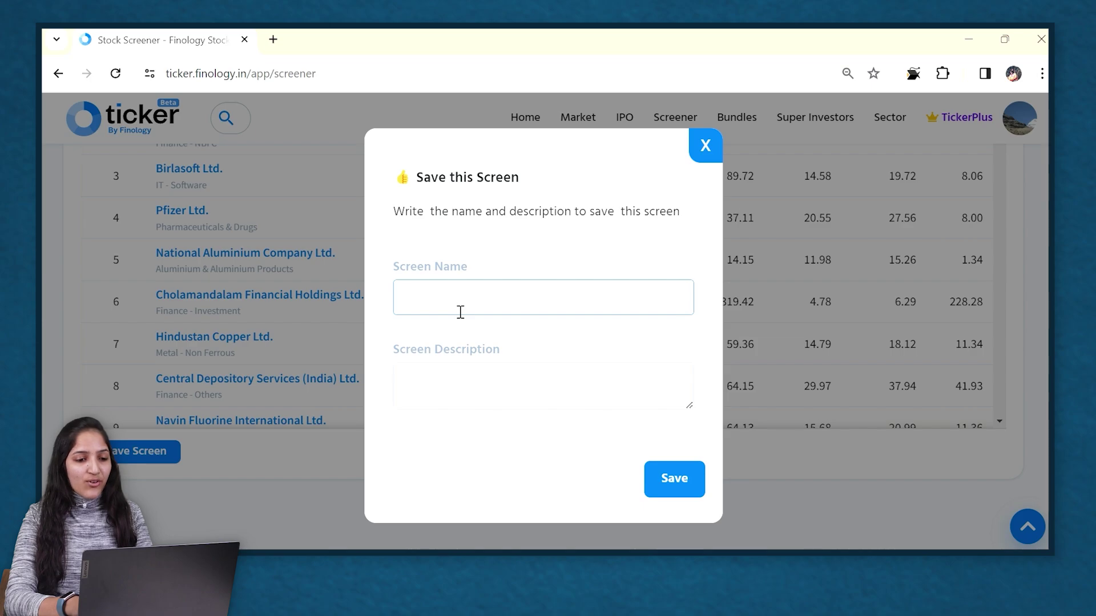
{"action": "type", "text": "s"}
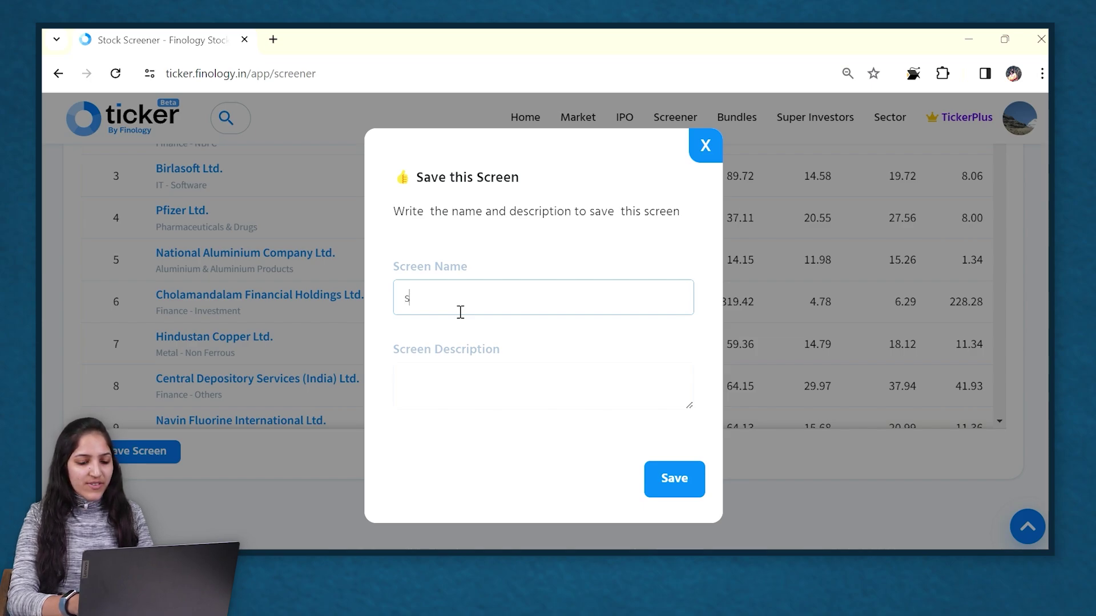
{"action": "type", "text": "tock with low "}
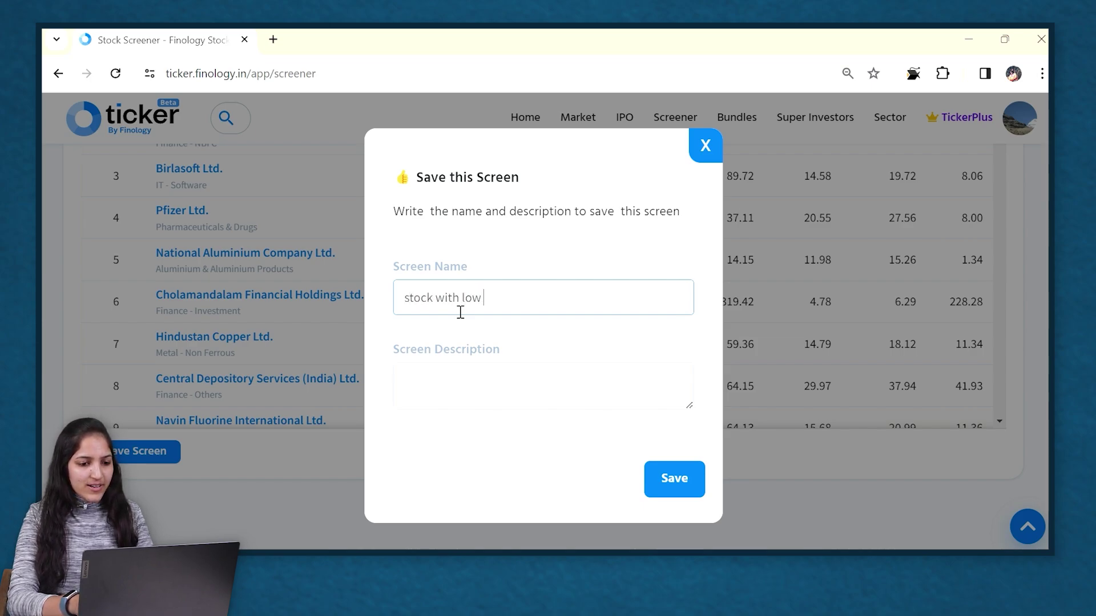
{"action": "type", "text": "debt"}
{"action": "left_click", "coordinate": [454, 386]}
{"action": "type", "text": "stock "}
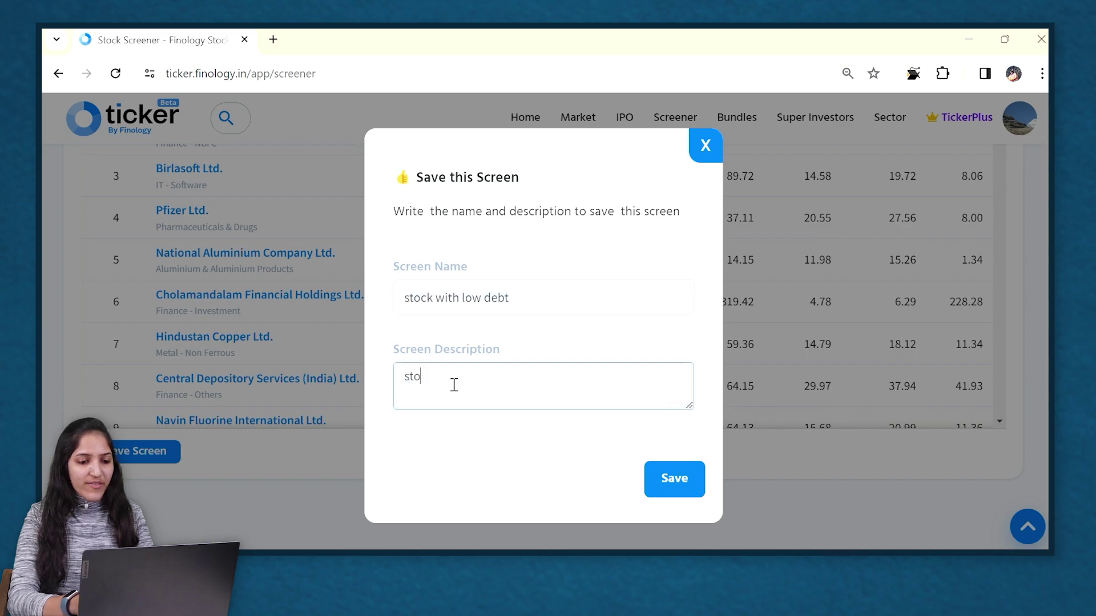
{"action": "type", "text": "between 1"}
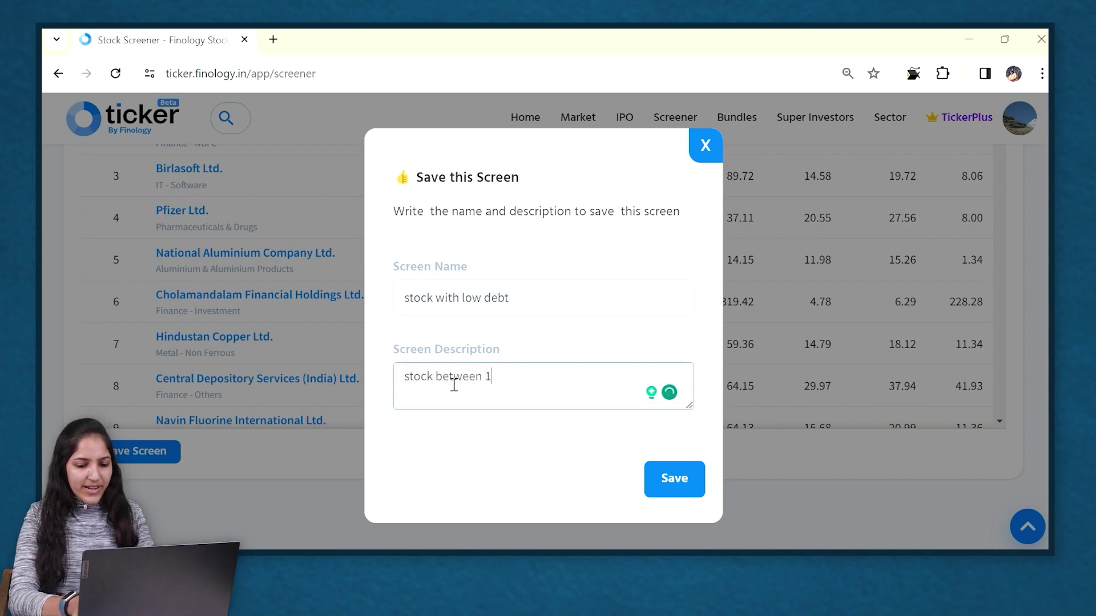
{"action": "type", "text": "0-20k market"}
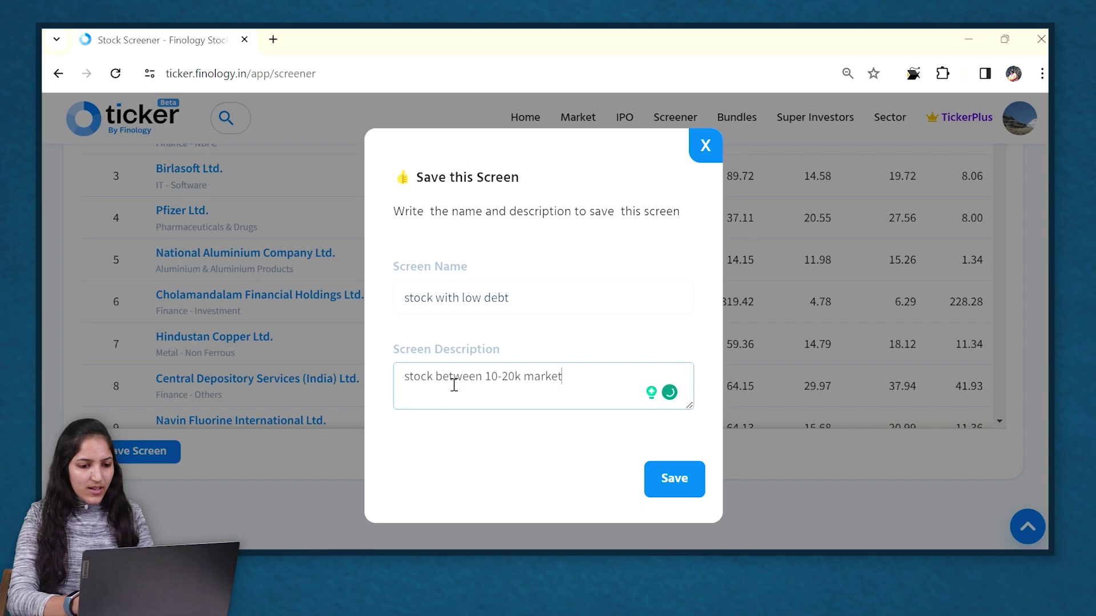
{"action": "type", "text": " cap with negligi"}
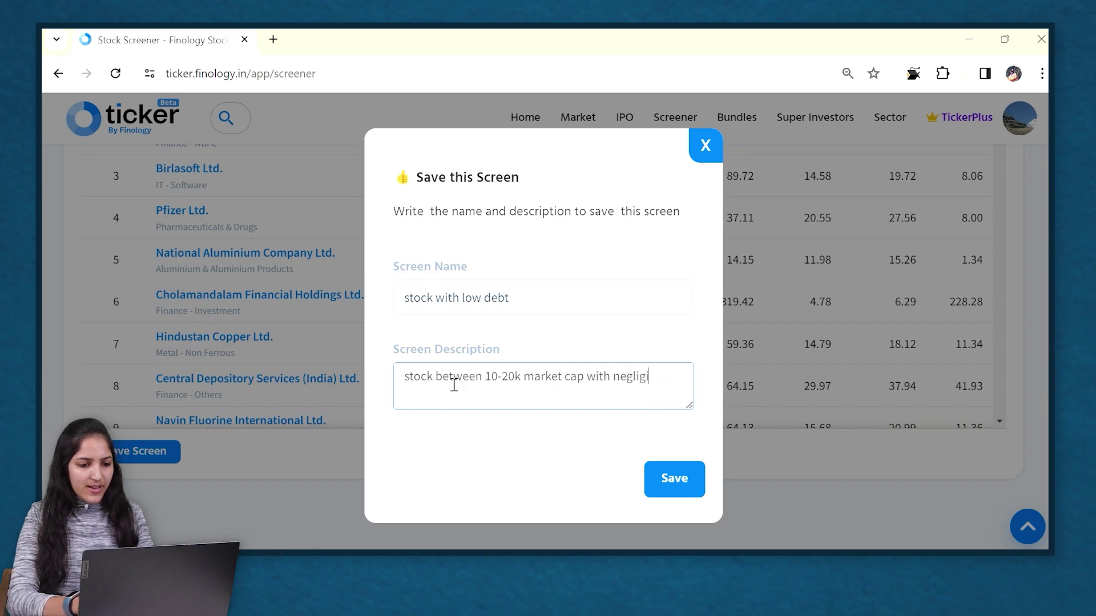
{"action": "type", "text": "ble dbeb"}
{"action": "key", "text": "BackSpace"}
{"action": "key", "text": "BackSpace"}
{"action": "type", "text": "bebt"}
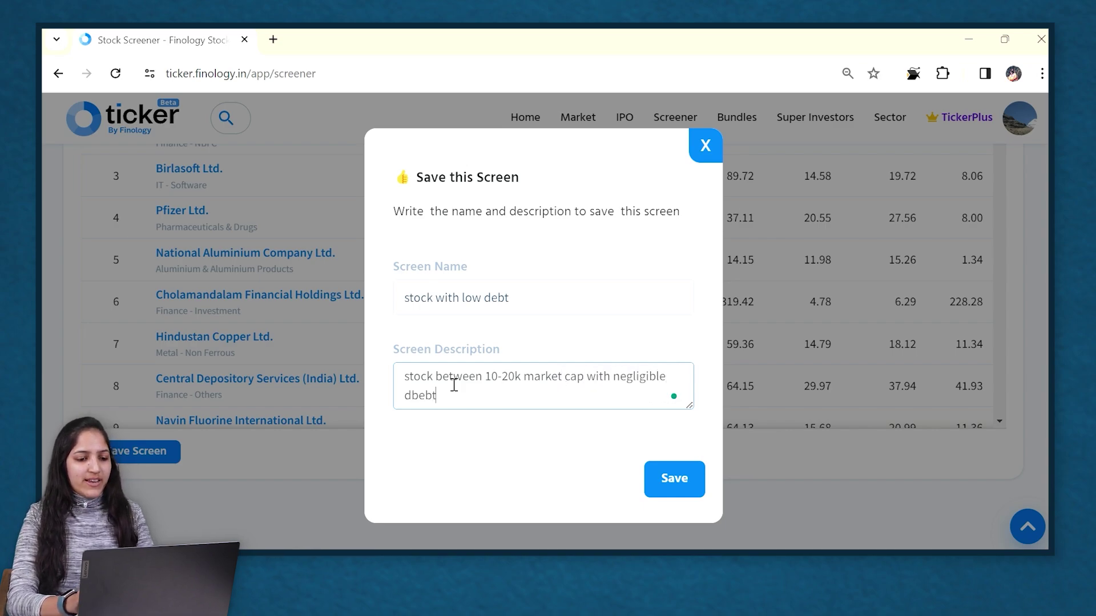
{"action": "left_click", "coordinate": [673, 464]}
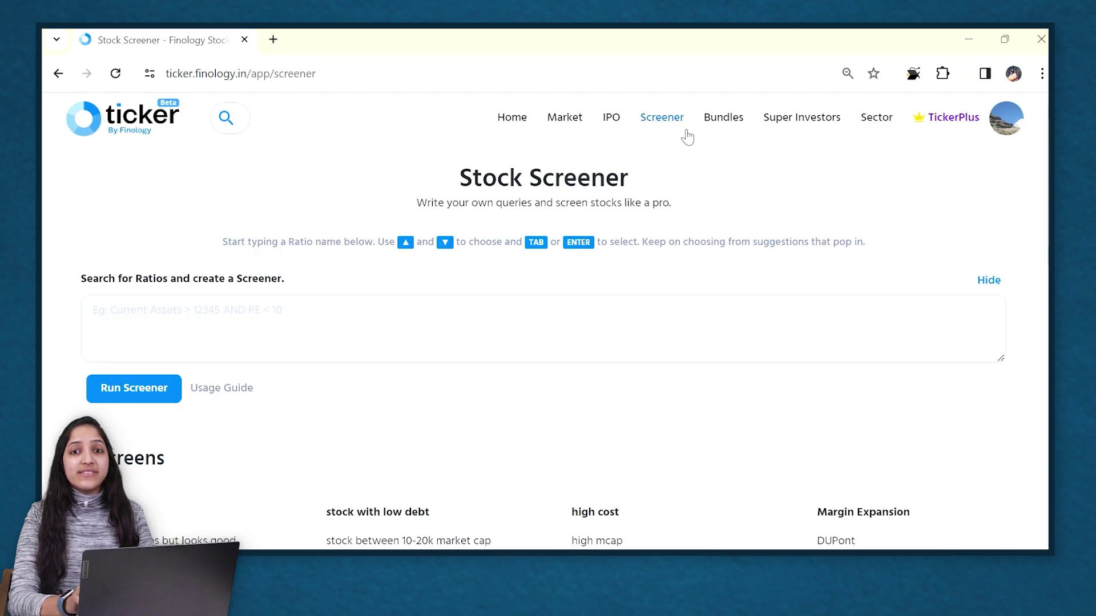
{"action": "scroll", "coordinate": [544, 311], "scroll_direction": "down", "scroll_amount": 5}
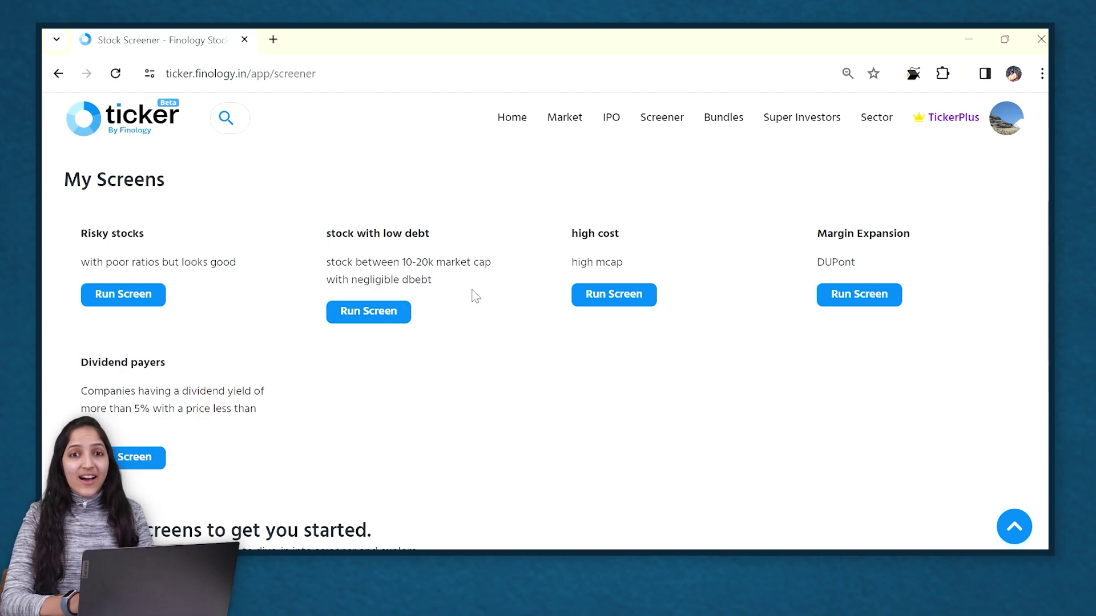
{"action": "scroll", "coordinate": [473, 295], "scroll_direction": "up", "scroll_amount": 5}
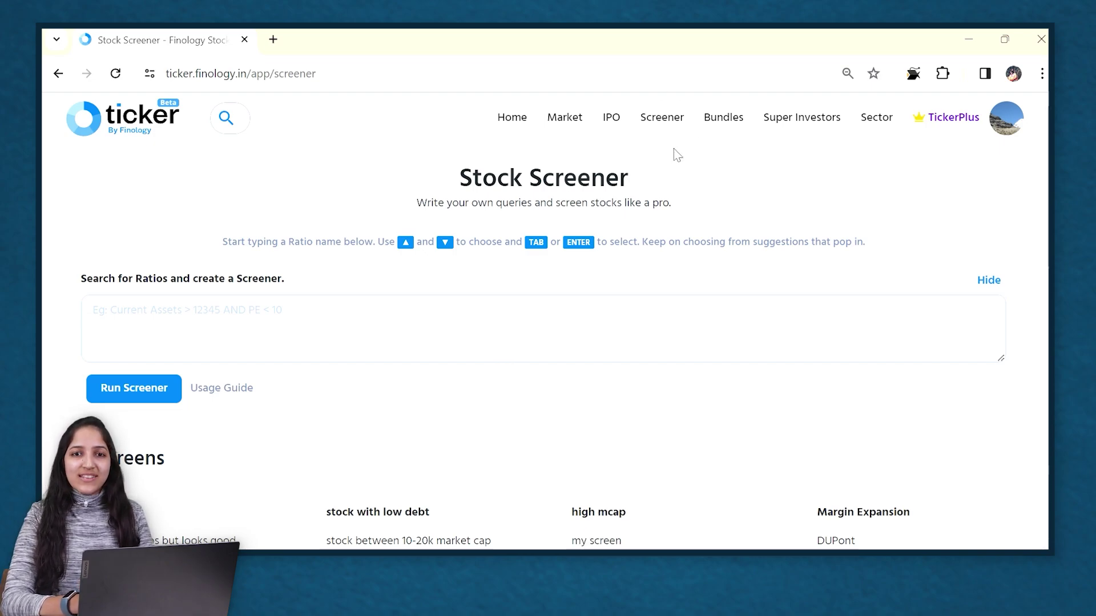
{"action": "left_click", "coordinate": [547, 312]}
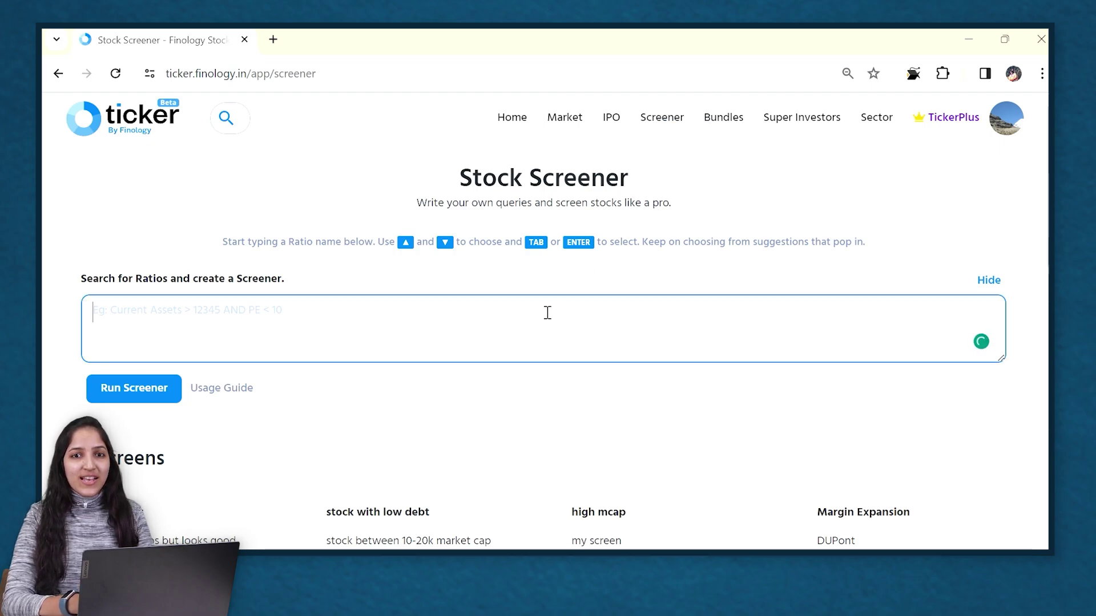
{"action": "type", "text": "profit"}
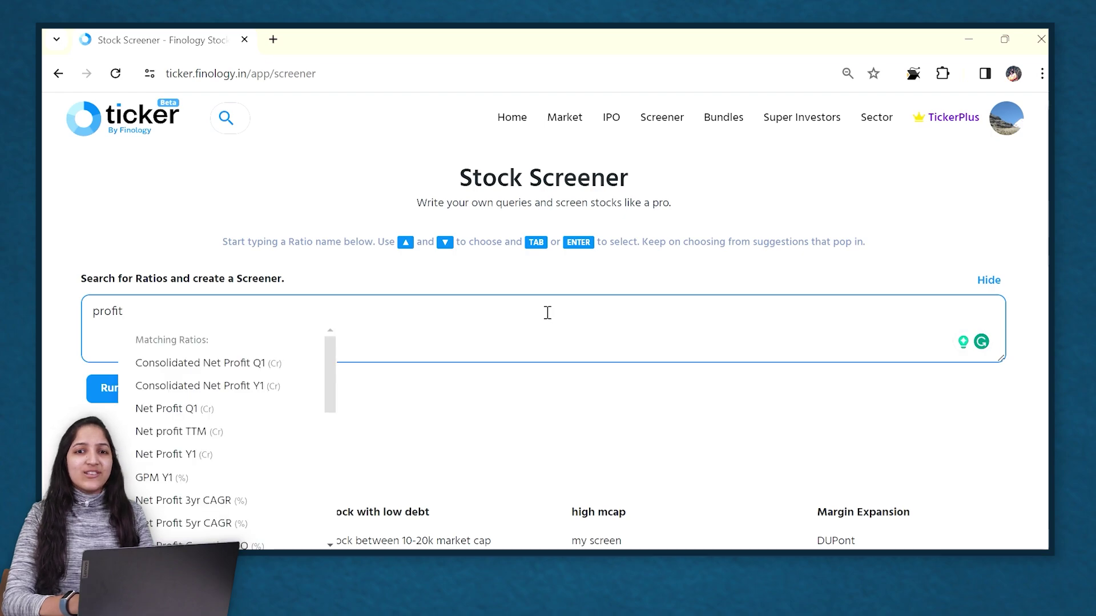
{"action": "key", "text": "BackSpace"}
{"action": "key", "text": "BackSpace"}
{"action": "key", "text": "BackSpace"}
{"action": "key", "text": "BackSpace"}
{"action": "key", "text": "BackSpace"}
{"action": "key", "text": "BackSpace"}
{"action": "type", "text": "sa"}
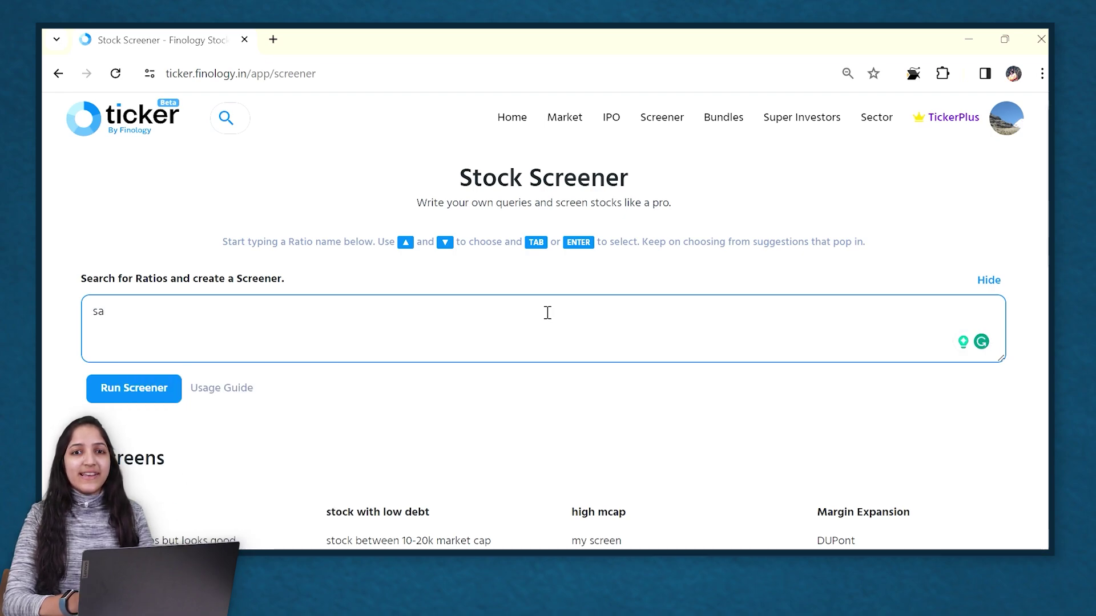
{"action": "type", "text": "keles"}
{"action": "key", "text": "BackSpace"}
{"action": "key", "text": "BackSpace"}
{"action": "key", "text": "BackSpace"}
{"action": "key", "text": "BackSpace"}
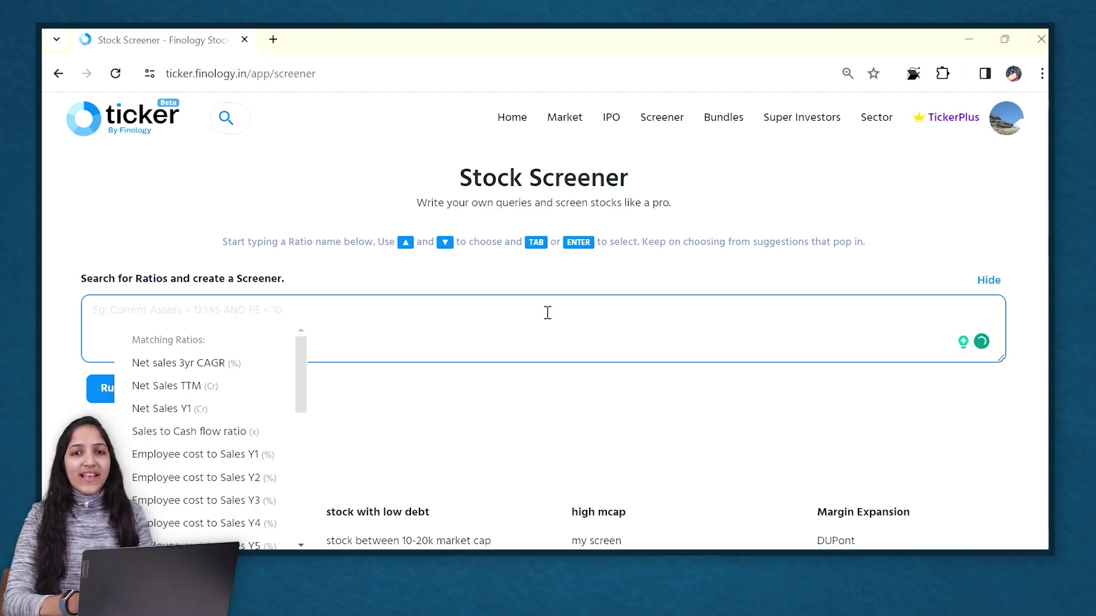
{"action": "type", "text": "ebitd"}
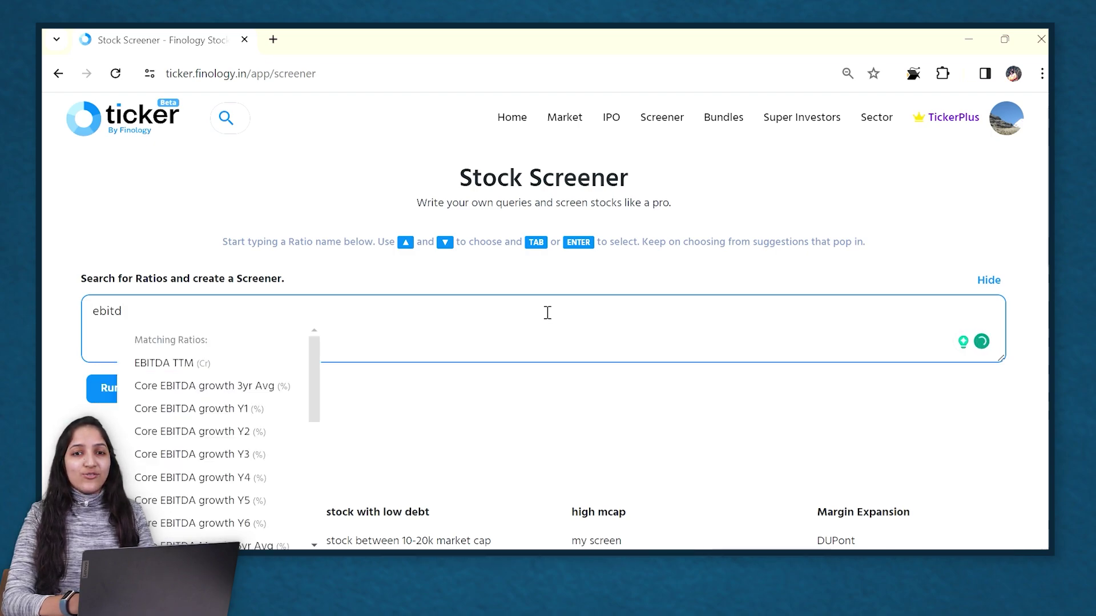
{"action": "key", "text": "BackSpace"}
{"action": "key", "text": "BackSpace"}
{"action": "key", "text": "BackSpace"}
{"action": "key", "text": "BackSpace"}
{"action": "key", "text": "BackSpace"}
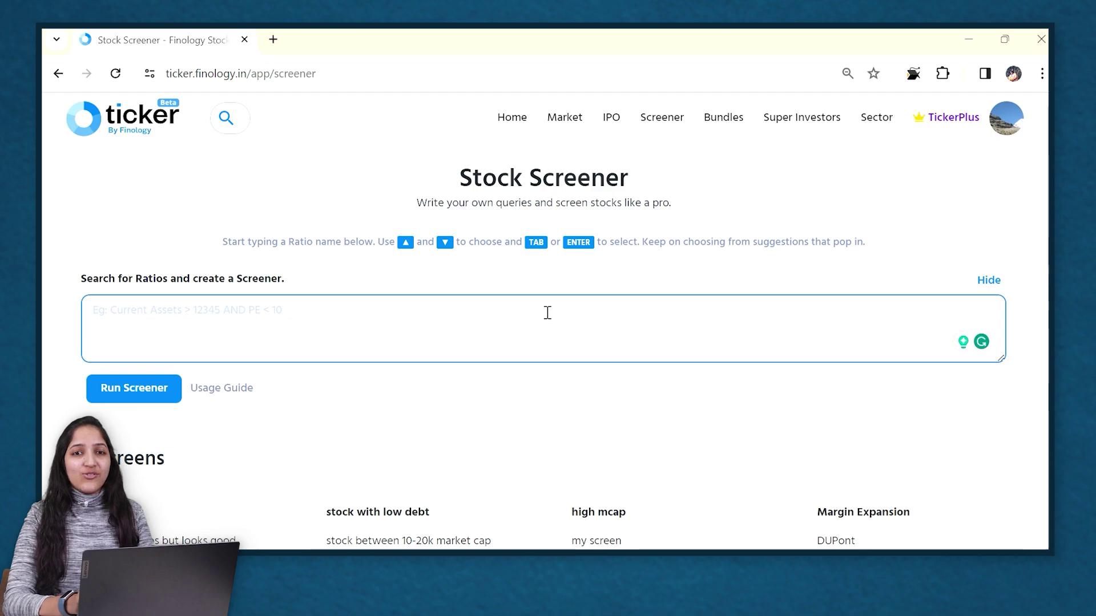
{"action": "left_click", "coordinate": [239, 394]}
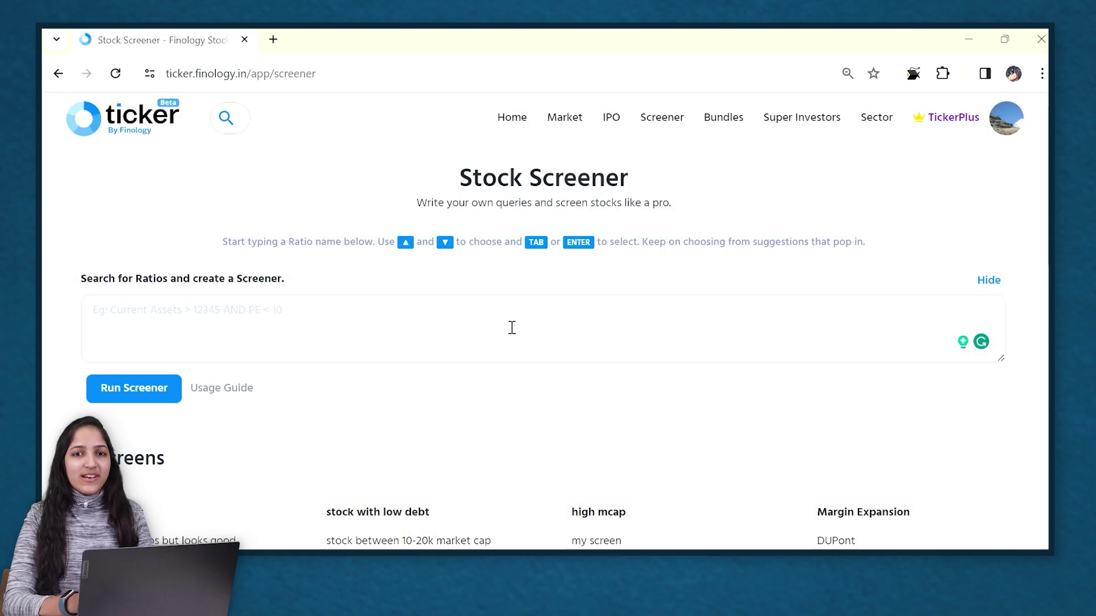
Start a new query with Current Price < 100 AND Net sales 3yr CAGR > 10
{"action": "left_click", "coordinate": [512, 327]}
{"action": "type", "text": "price"}
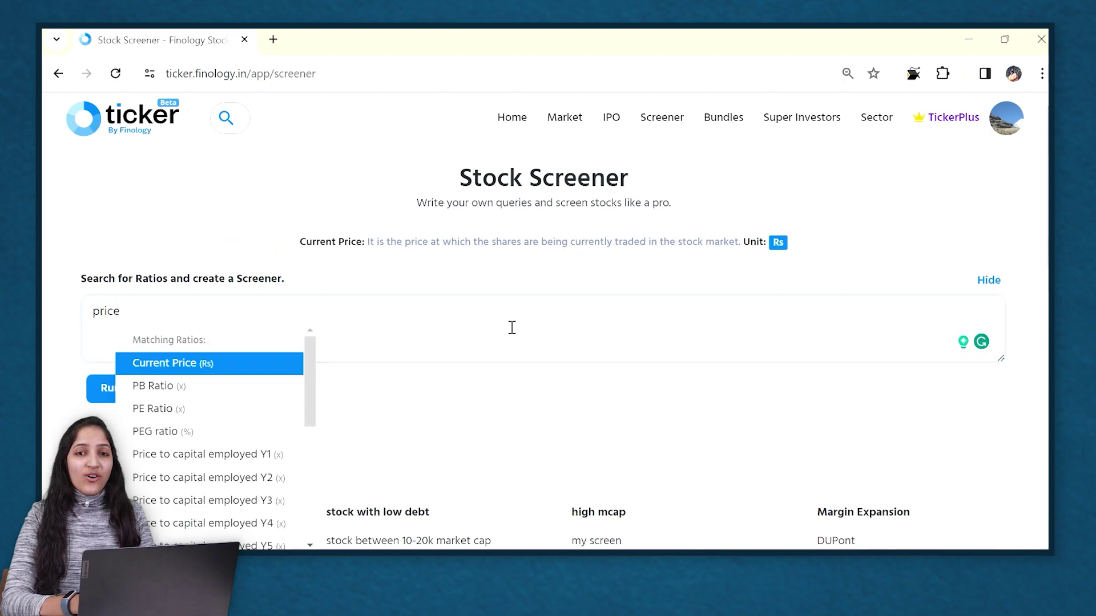
{"action": "key", "text": "Return"}
{"action": "type", "text": "< 100"}
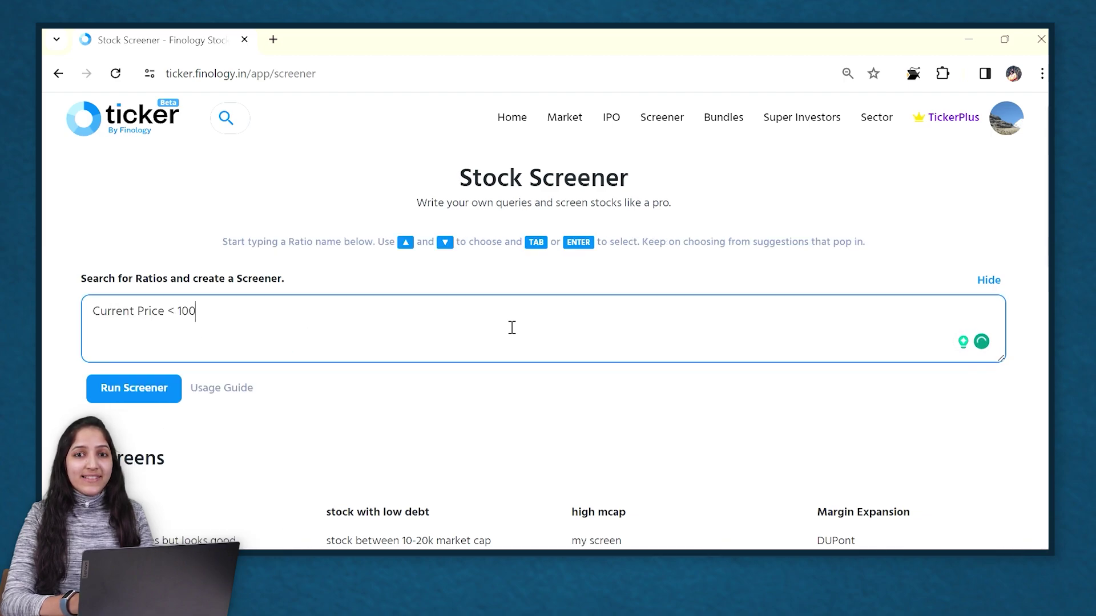
{"action": "key", "text": "Return"}
{"action": "type", "text": "sales"}
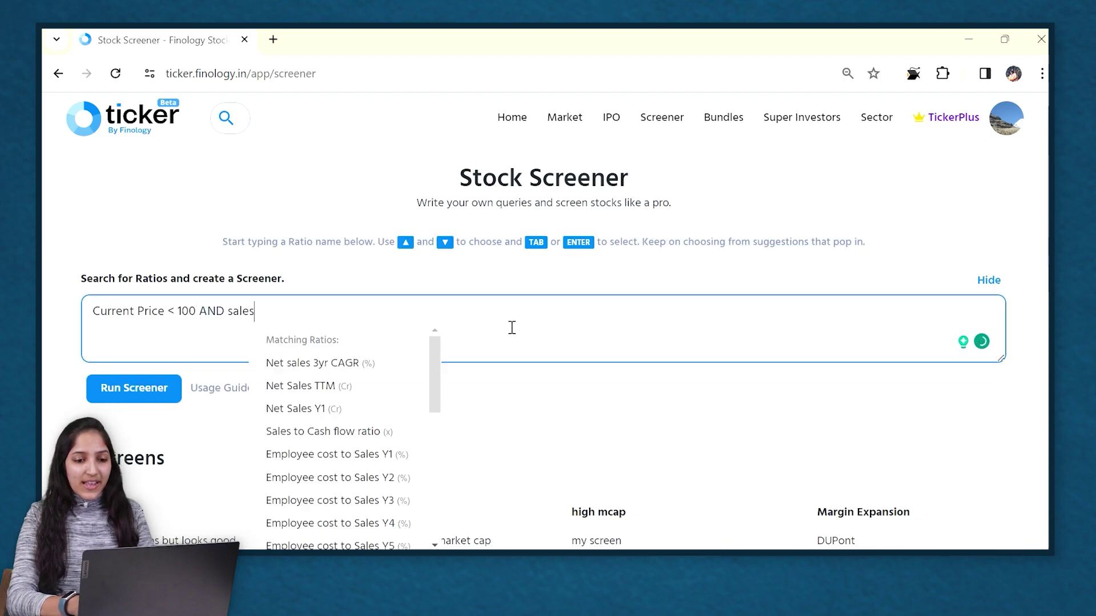
{"action": "key", "text": "Down"}
{"action": "key", "text": "Return"}
{"action": "key", "text": "Down"}
{"action": "key", "text": "Down"}
{"action": "key", "text": "Return"}
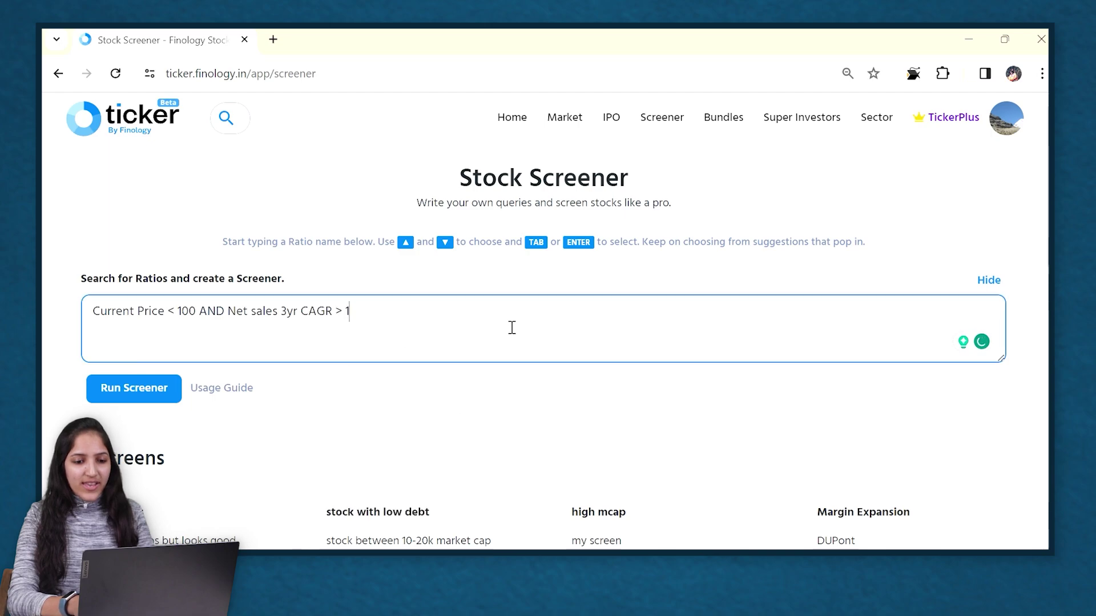
{"action": "type", "text": "10"}
{"action": "key", "text": "Return"}
Append ROE 3yr Avg > 10, then begin the Debt to Equity Y1 condition
{"action": "type", "text": "roe"}
{"action": "key", "text": "Down"}
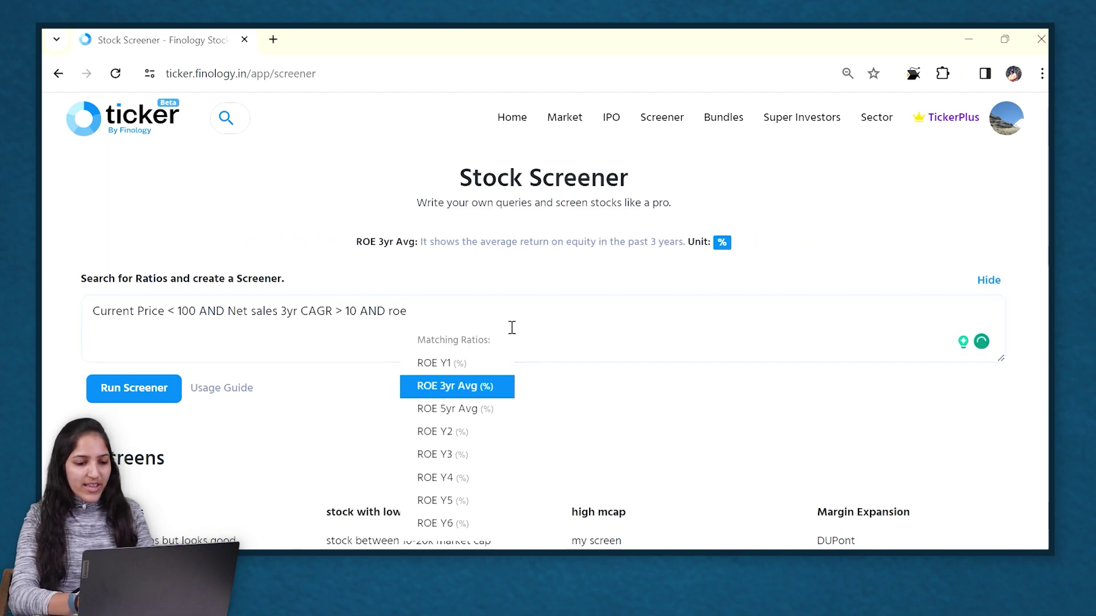
{"action": "key", "text": "Return"}
{"action": "key", "text": "Down"}
{"action": "key", "text": "Down"}
{"action": "key", "text": "Return"}
{"action": "type", "text": "10"}
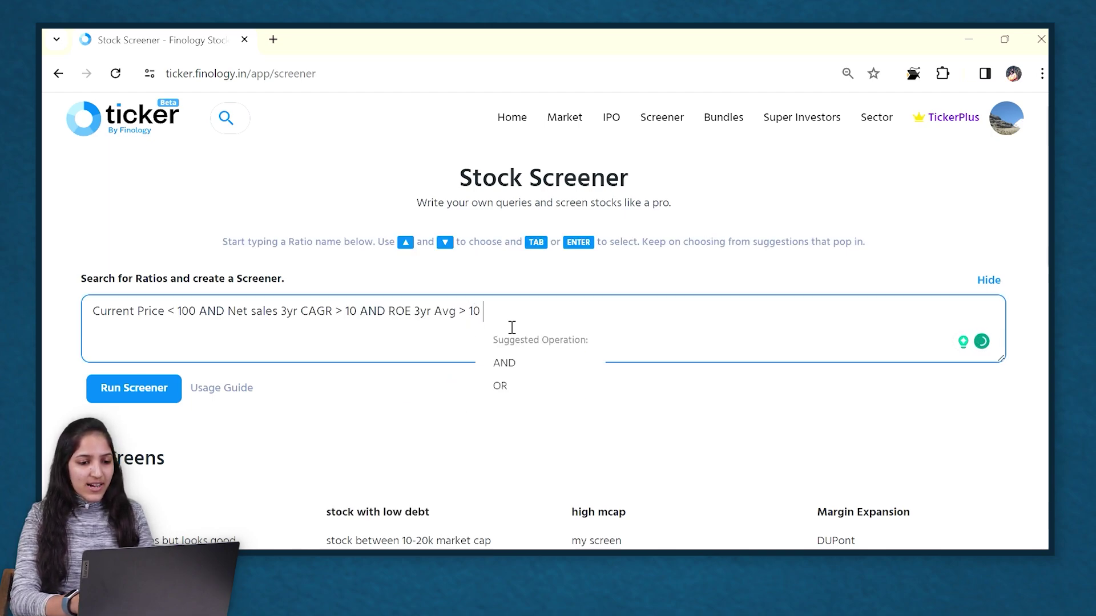
{"action": "key", "text": "Return"}
{"action": "type", "text": "debt"}
{"action": "key", "text": "Down"}
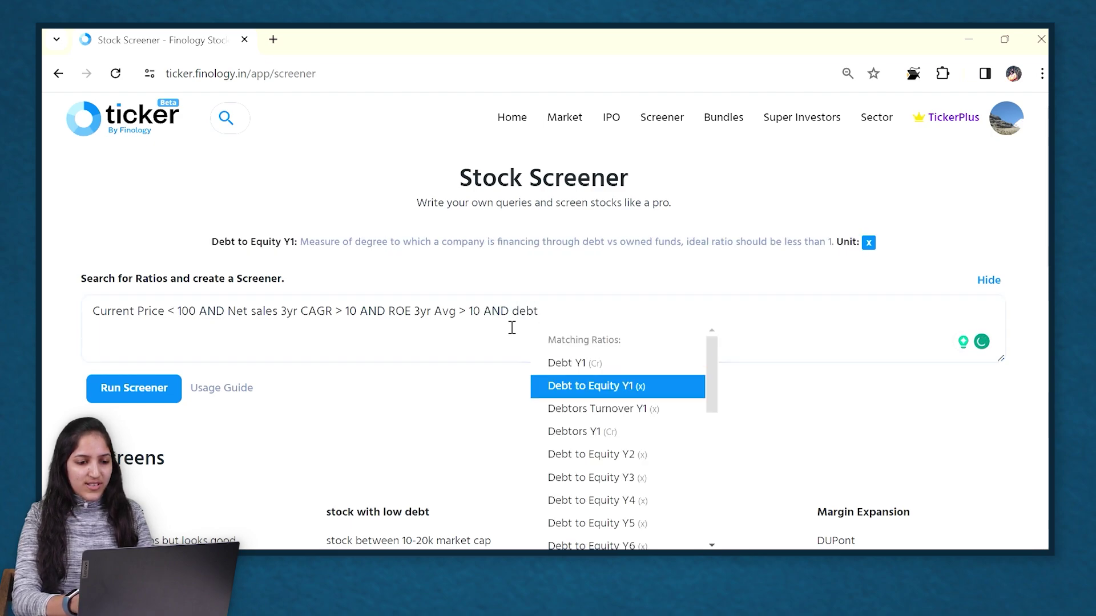
{"action": "key", "text": "Return"}
{"action": "key", "text": "Return"}
Enter the final value 1 and run the four-condition query, reviewing the matching companies
{"action": "type", "text": "1 < 1"}
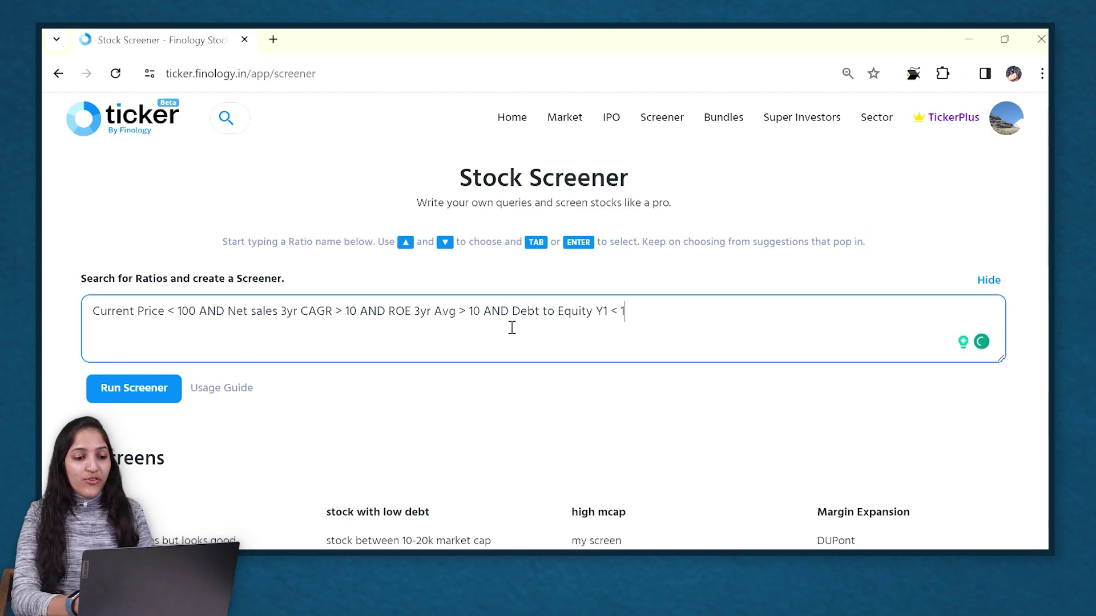
{"action": "left_click", "coordinate": [133, 387]}
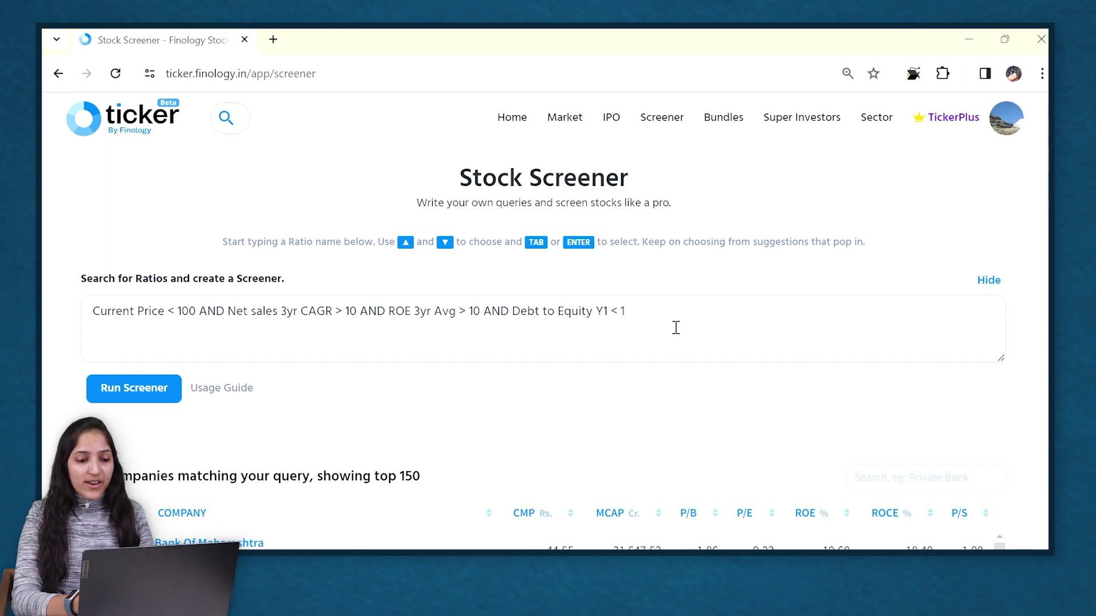
{"action": "scroll", "coordinate": [432, 471], "scroll_direction": "down", "scroll_amount": 5}
{"action": "scroll", "coordinate": [432, 472], "scroll_direction": "up", "scroll_amount": 5}
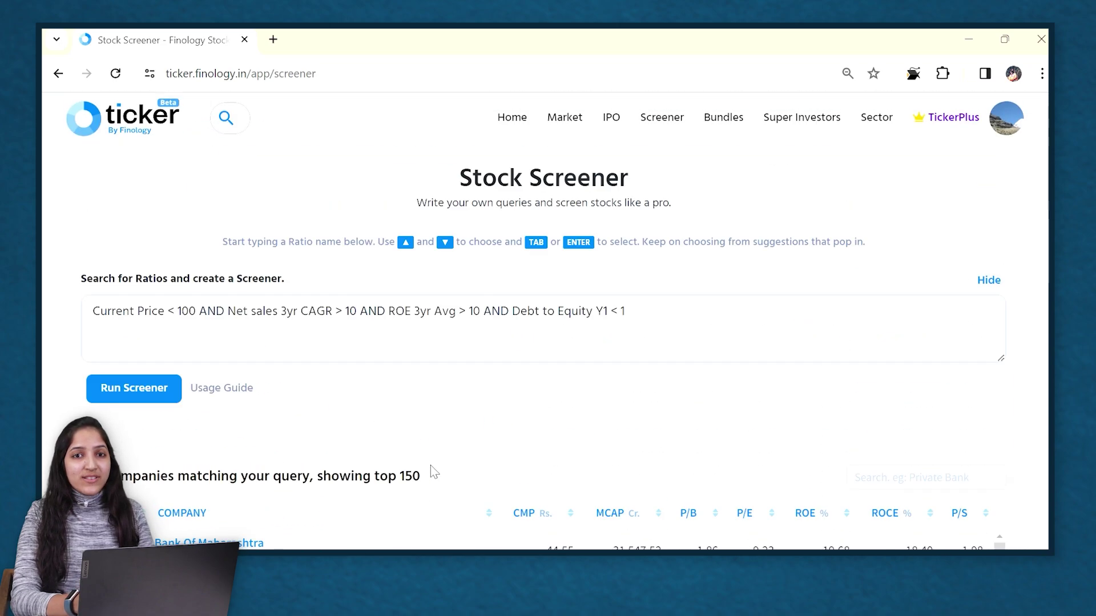
{"action": "scroll", "coordinate": [447, 448], "scroll_direction": "down", "scroll_amount": 4}
{"action": "scroll", "coordinate": [447, 449], "scroll_direction": "up", "scroll_amount": 4}
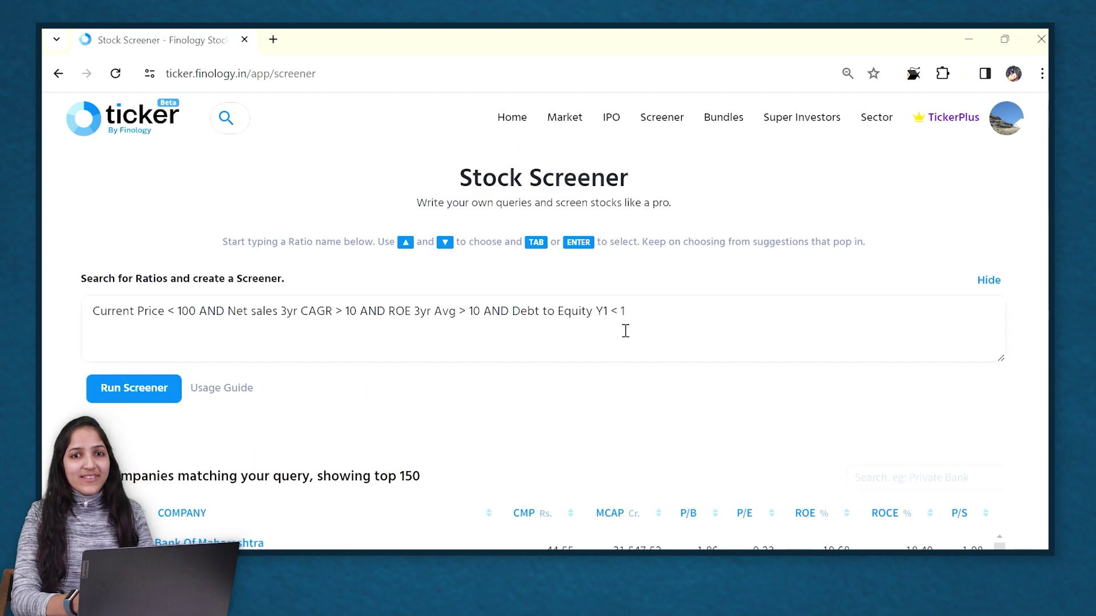
Append an AND condition starting 'FII Holding Q1 >' to the end of the query
{"action": "left_click", "coordinate": [668, 321]}
{"action": "key", "text": "Down"}
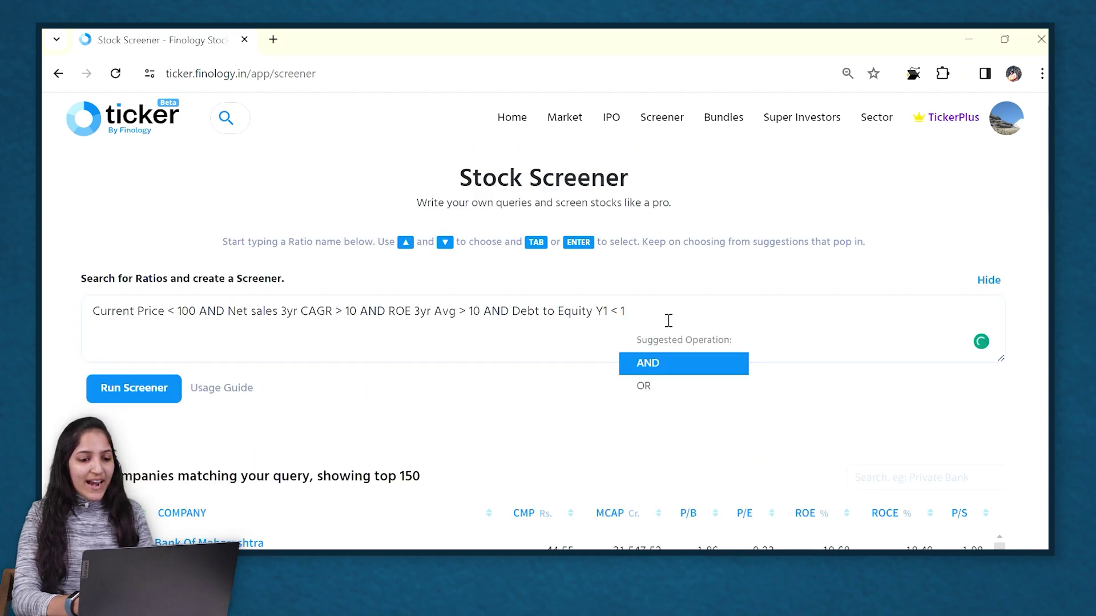
{"action": "key", "text": "Tab"}
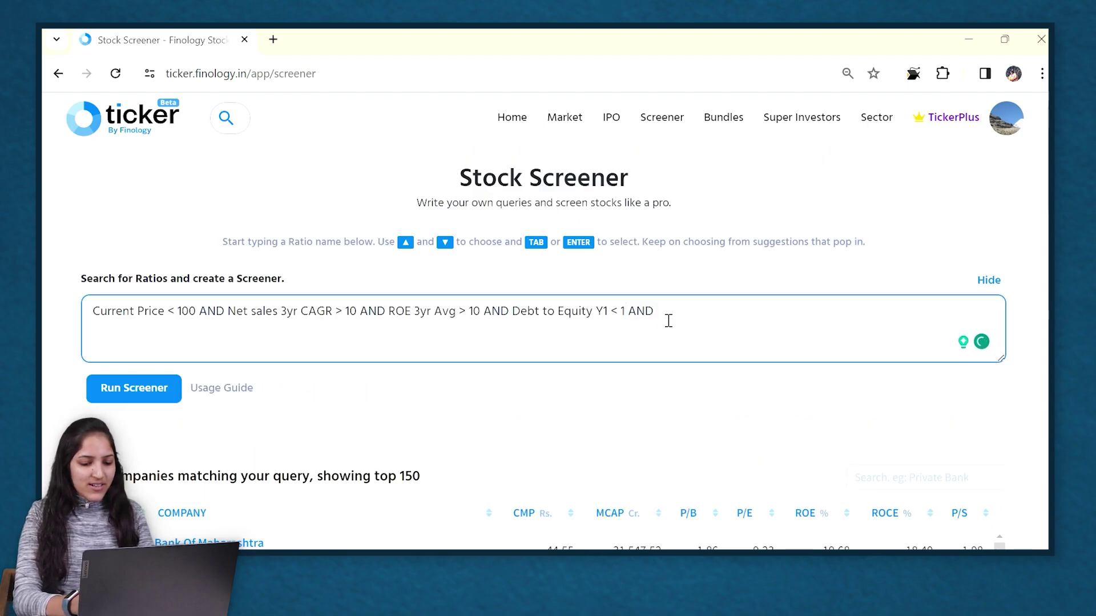
{"action": "type", "text": "f"}
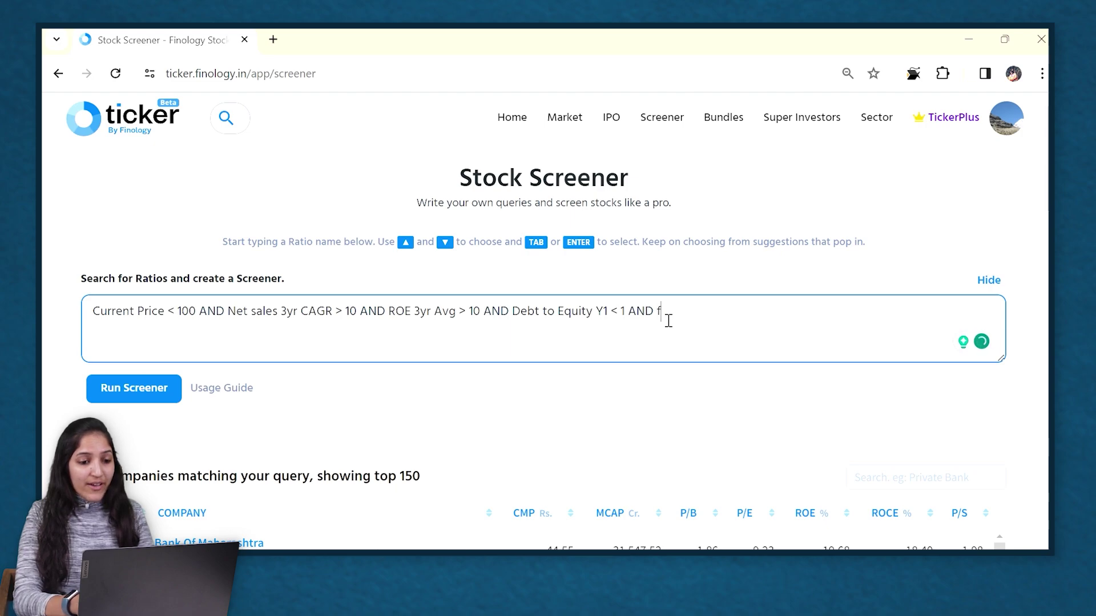
{"action": "type", "text": "ii"}
{"action": "key", "text": "Down"}
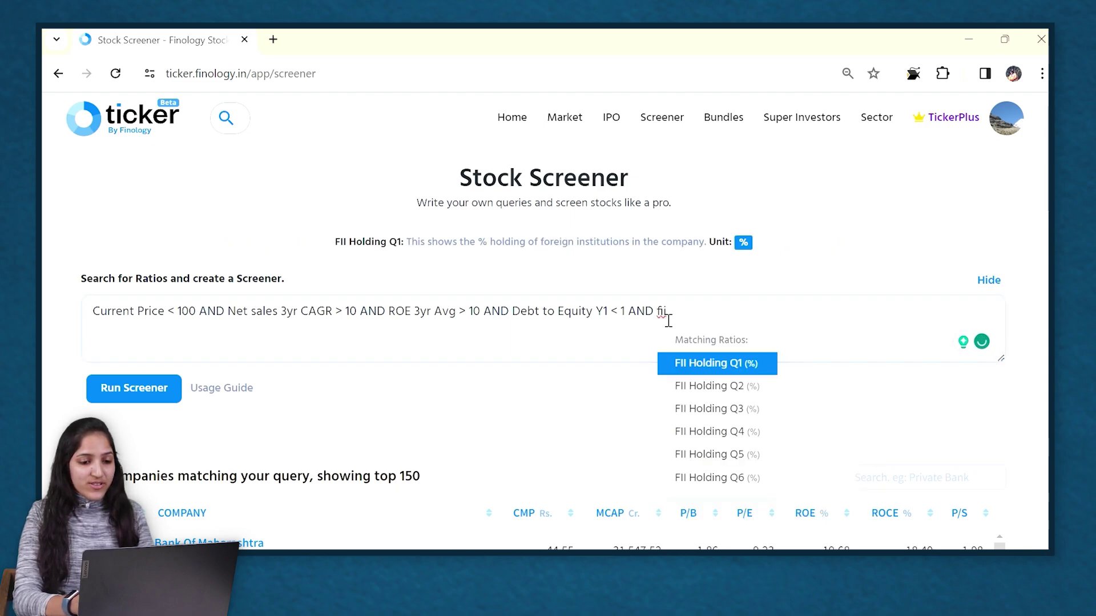
{"action": "key", "text": "Return"}
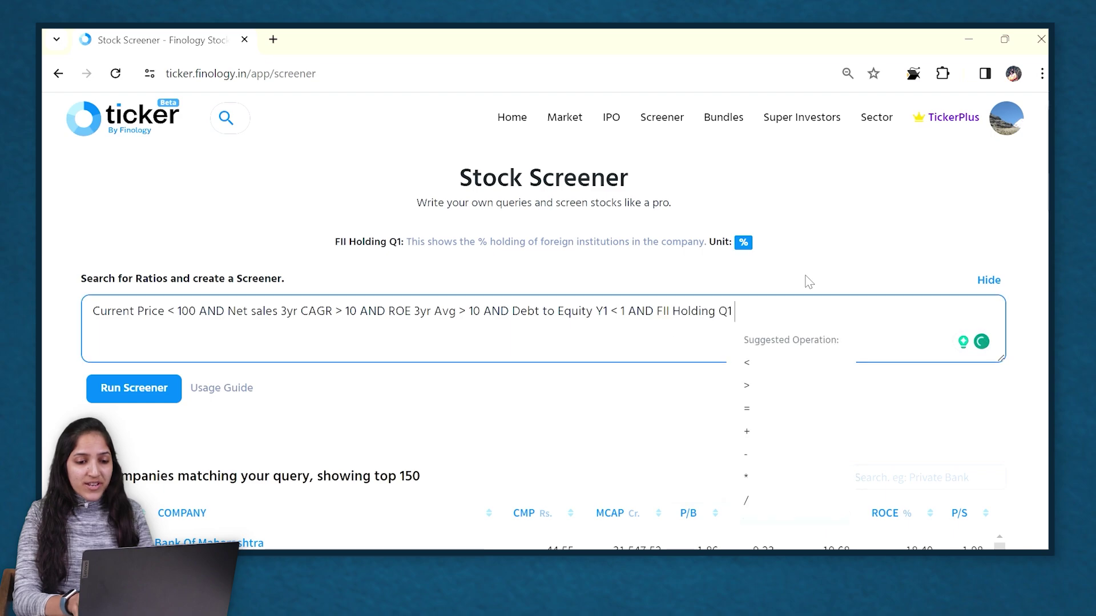
{"action": "key", "text": "Down"}
{"action": "key", "text": "Return"}
Complete FII Holding Q1 > 2 and run the query, browsing the 14 results led by Trident Ltd
{"action": "type", "text": "2"}
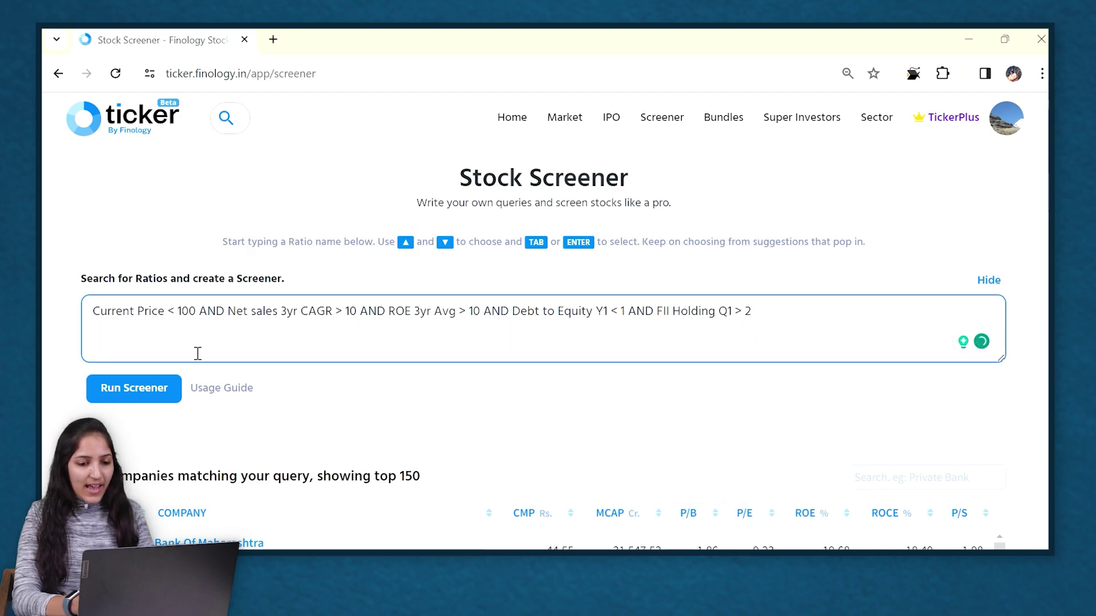
{"action": "left_click", "coordinate": [136, 388]}
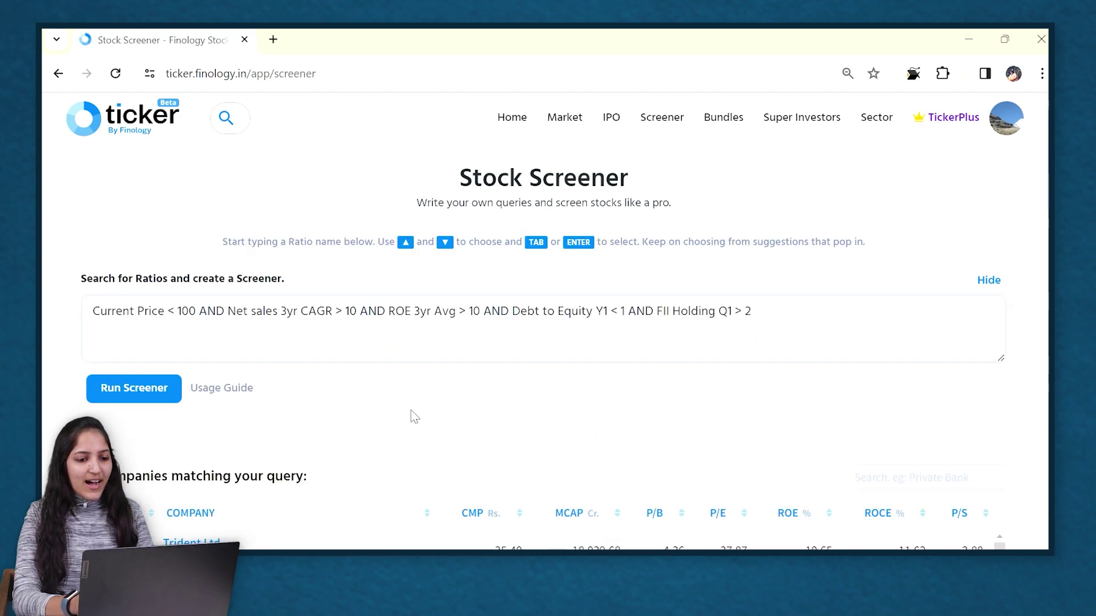
{"action": "scroll", "coordinate": [414, 416], "scroll_direction": "down", "scroll_amount": 3}
{"action": "scroll", "coordinate": [415, 417], "scroll_direction": "down", "scroll_amount": 6}
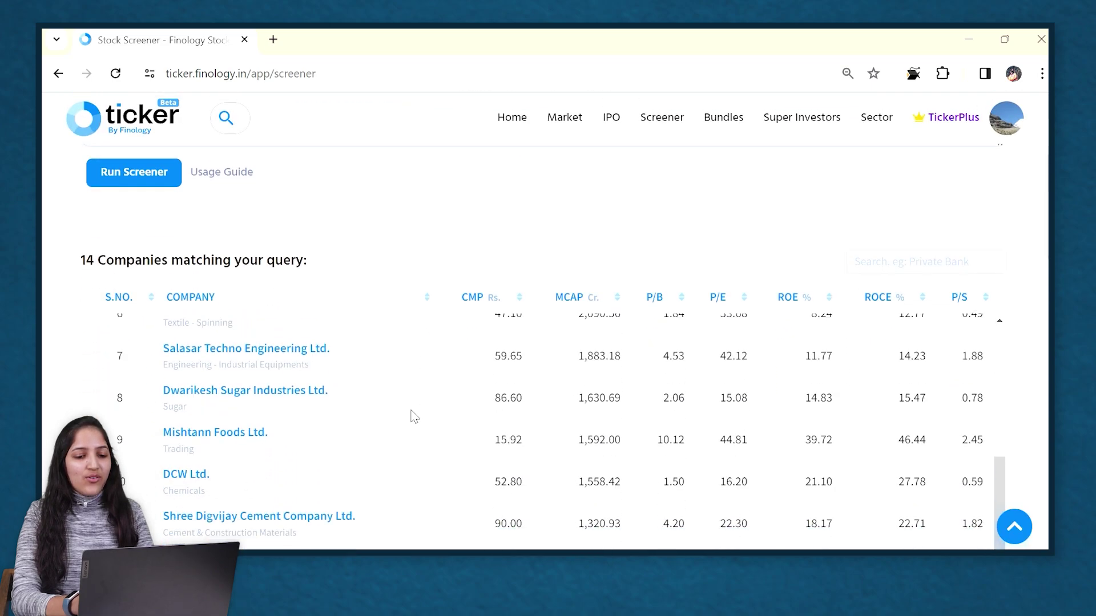
{"action": "scroll", "coordinate": [414, 416], "scroll_direction": "up", "scroll_amount": 8}
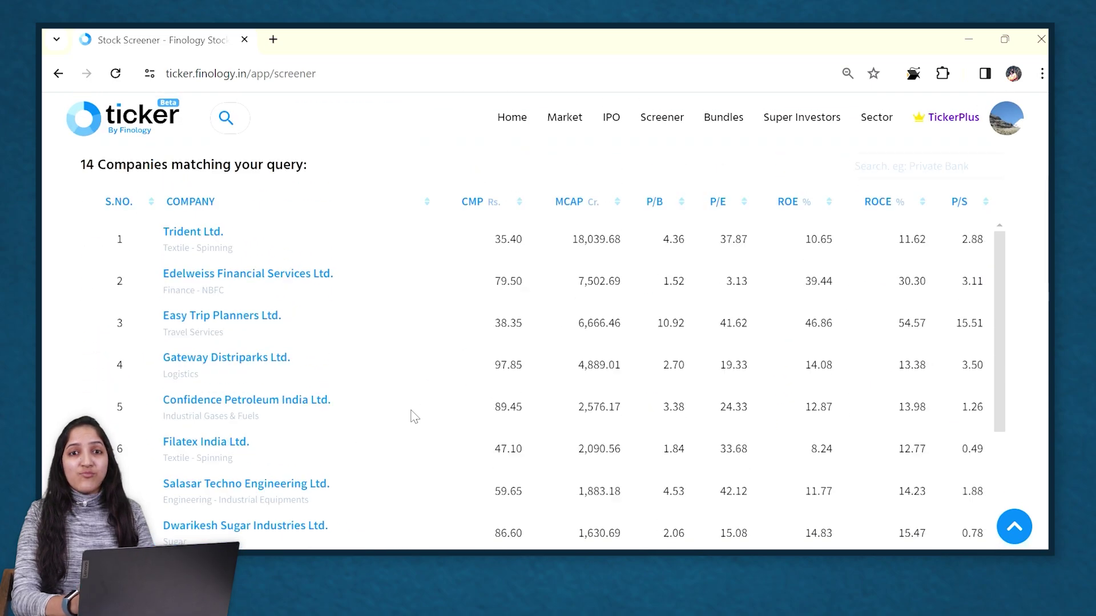